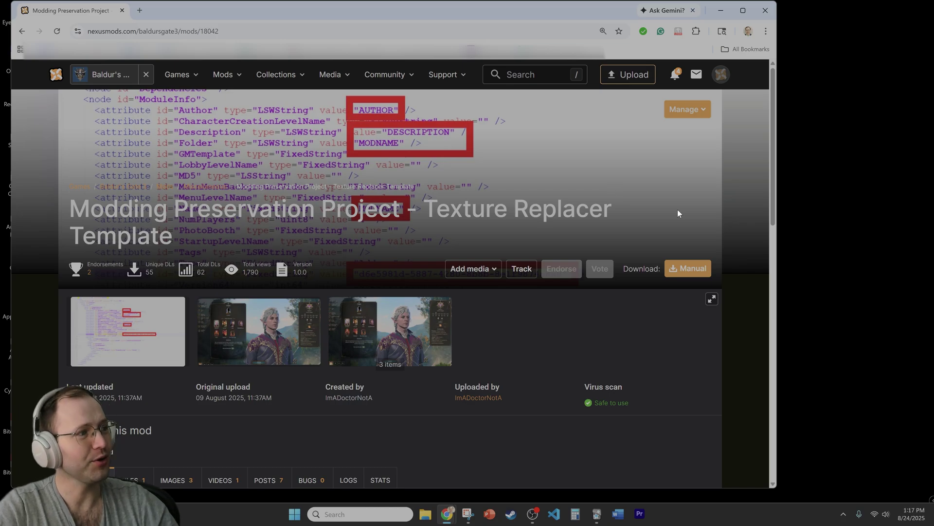
Download the MPP Texture Replacer Template zip to the Downloads folder and extract it there.
click(692, 268)
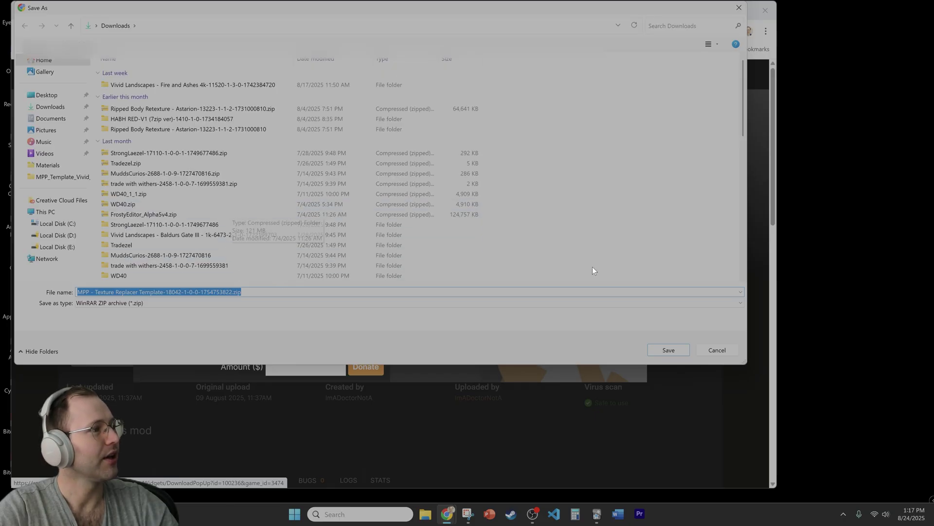
click(669, 350)
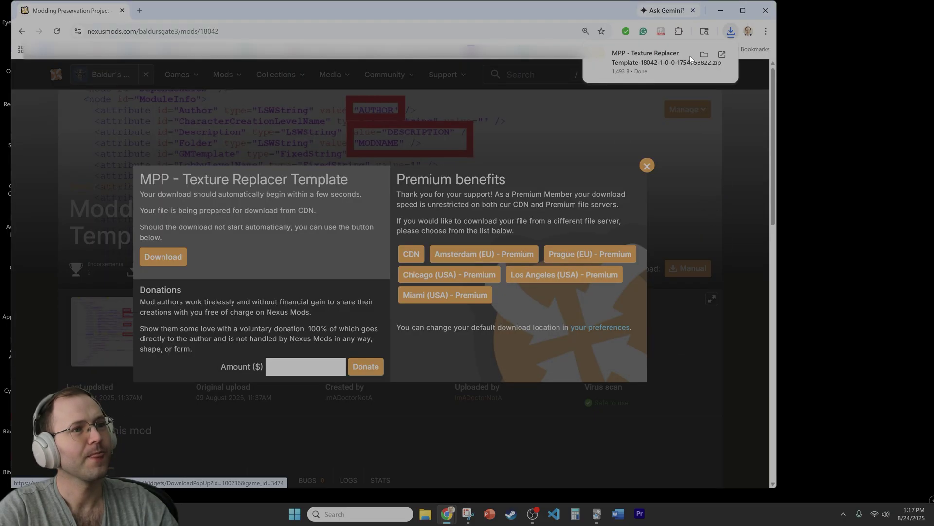
click(685, 60)
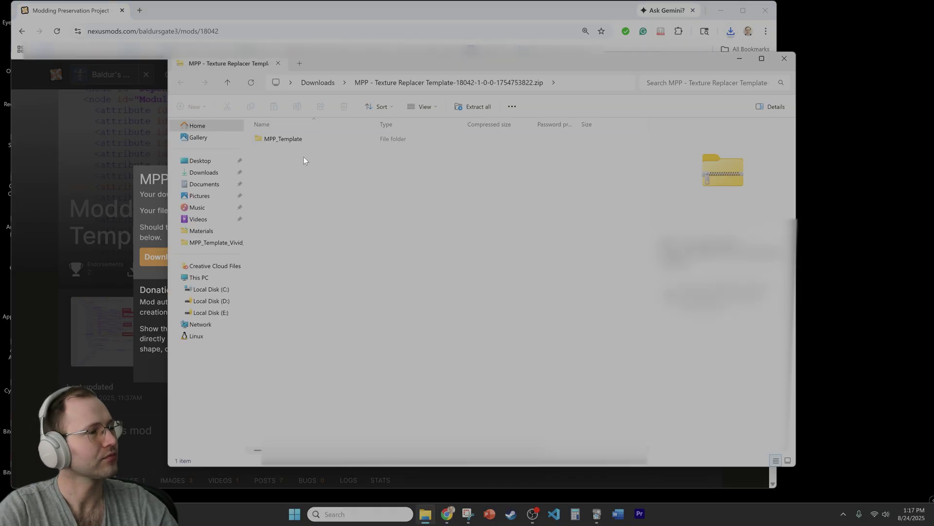
click(470, 107)
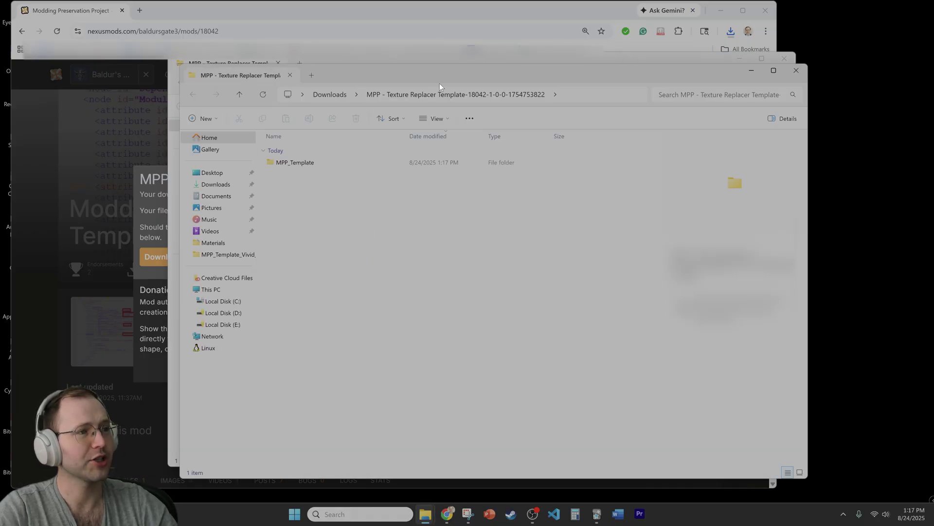
Browse the extracted Texture Replacer Template folder down through MPP_Template to its Data folder.
click(338, 96)
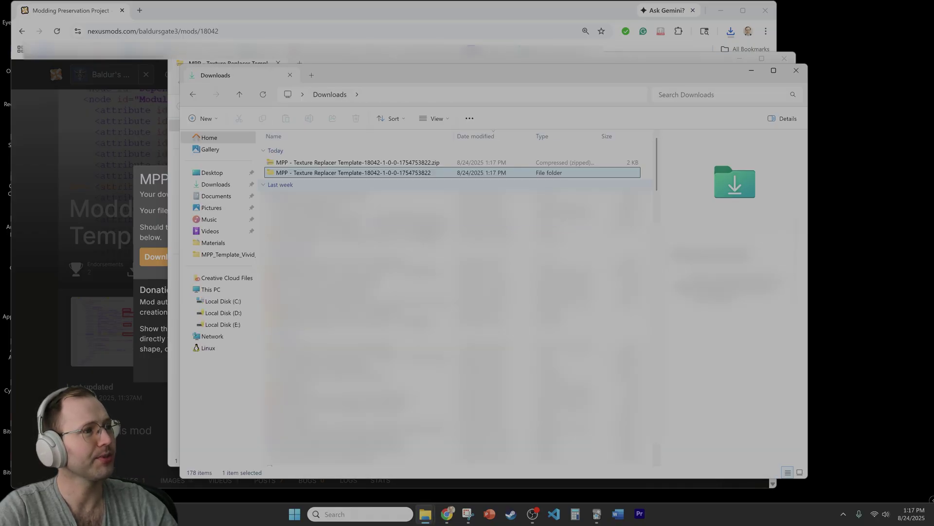
double_click(322, 173)
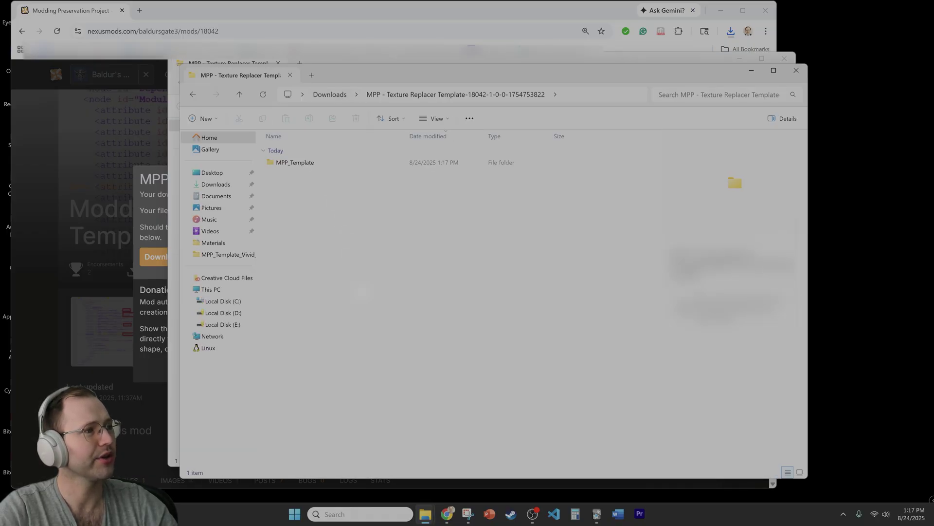
double_click(311, 167)
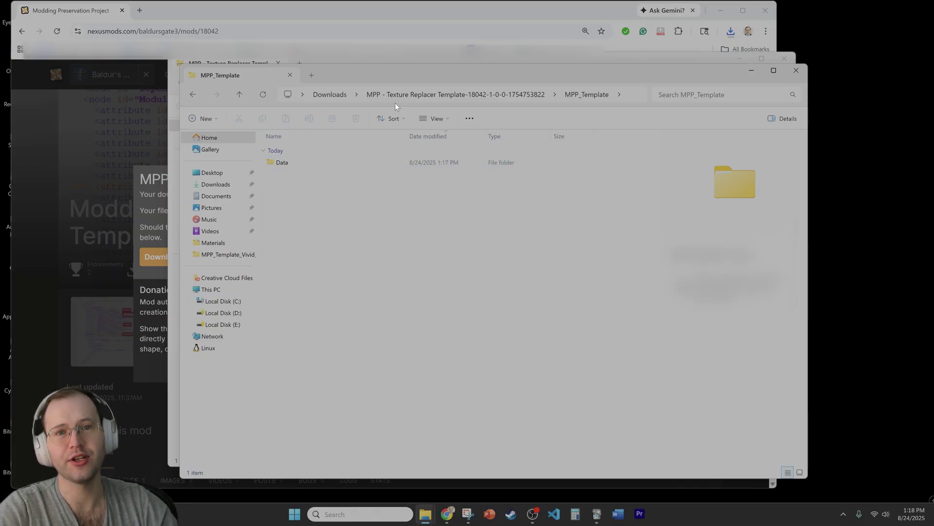
double_click(285, 163)
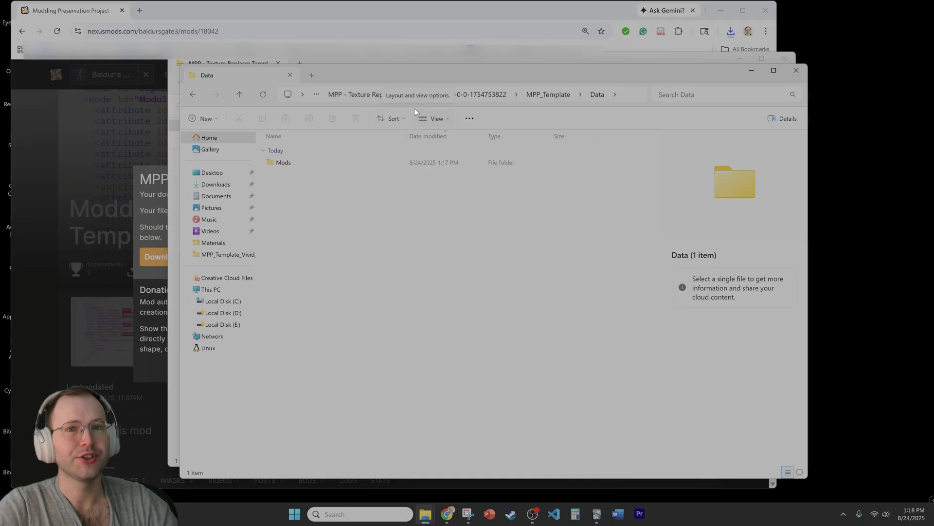
Switch back to the browser, dismiss the download notice and load the "Hot As Bloody Hell - Astarion Young edition" mod page.
click(305, 37)
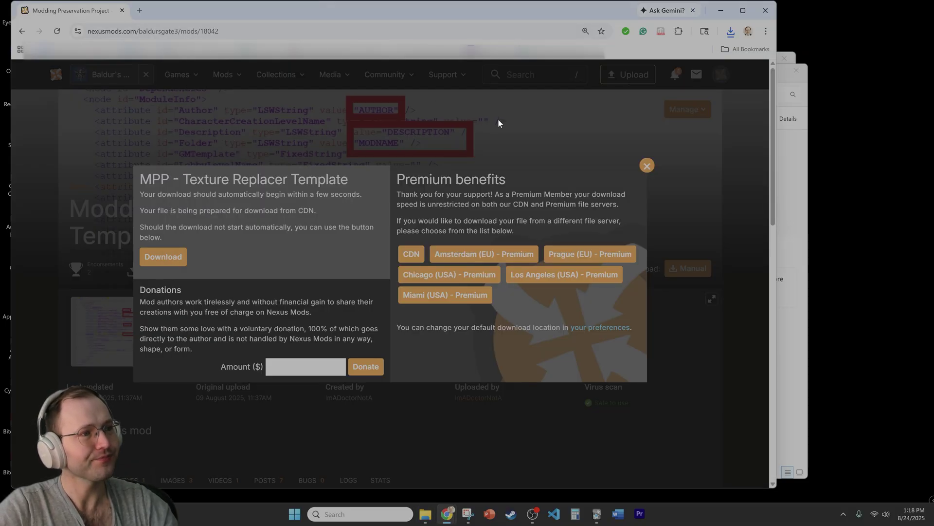
click(647, 165)
click(241, 25)
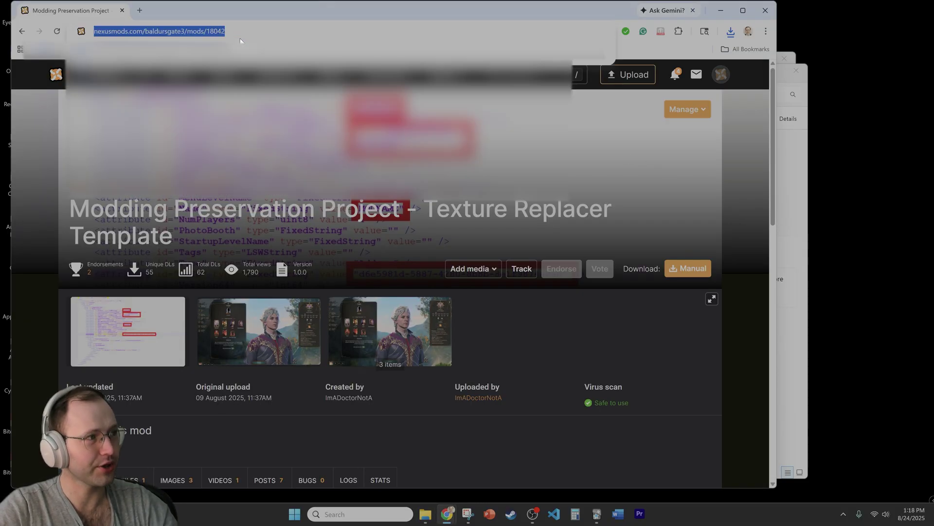
text(hot)
key(Return)
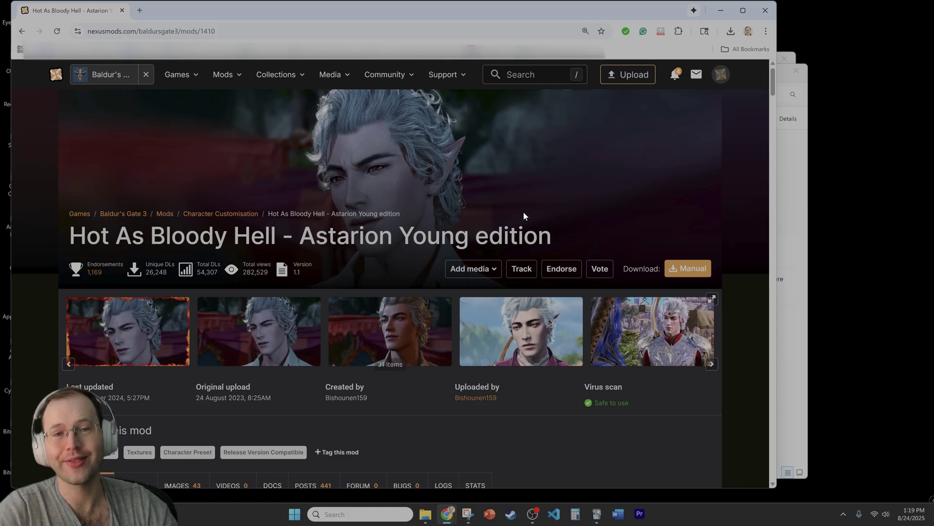
Download the HABH RED-V4 main file (red eyes with white brows and white eyelashes) to the Downloads folder.
click(687, 268)
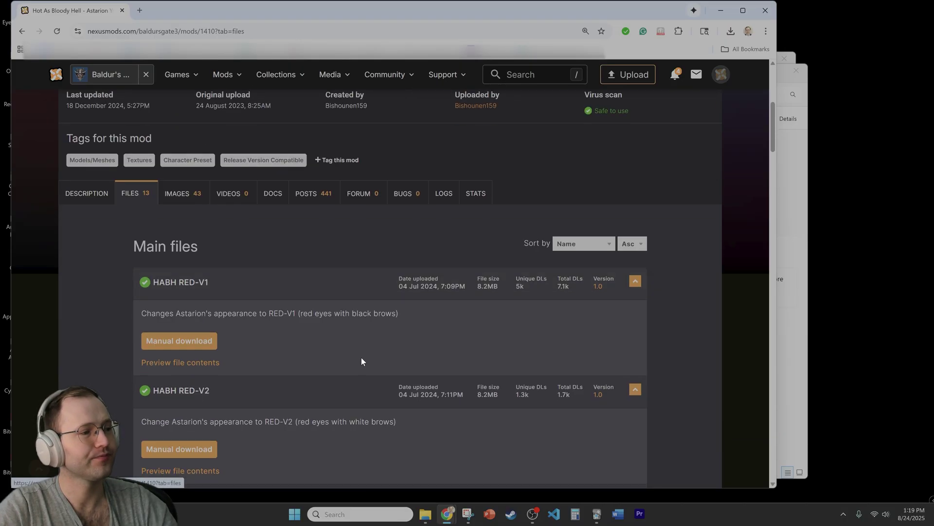
scroll(373, 354, down, 3)
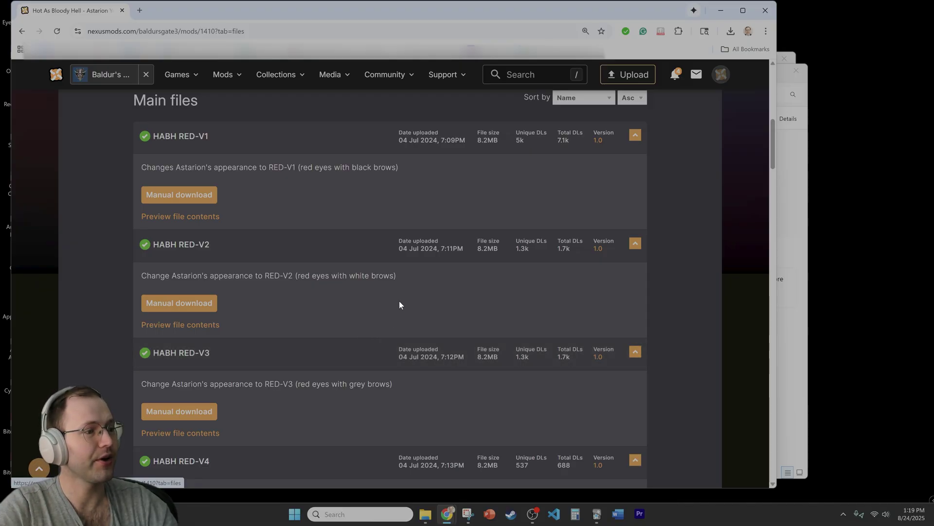
scroll(397, 297, down, 3)
scroll(370, 318, down, 1)
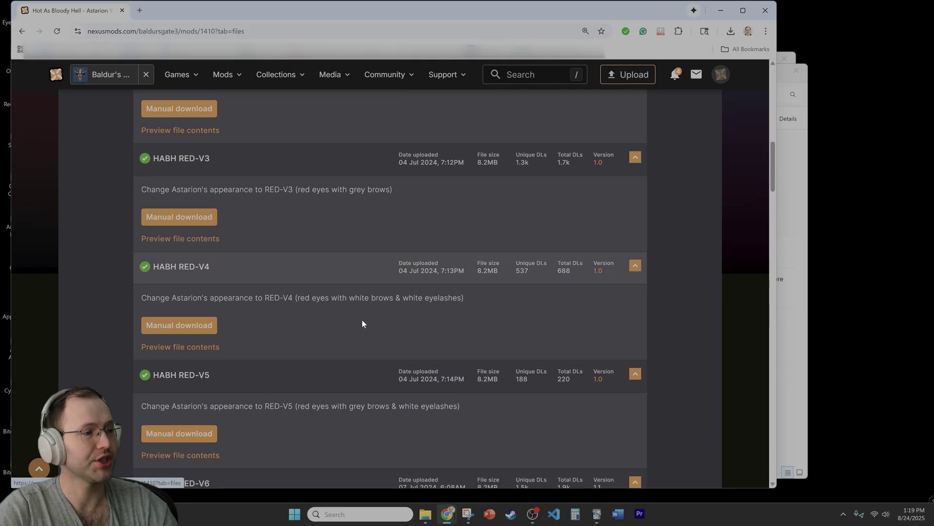
click(202, 329)
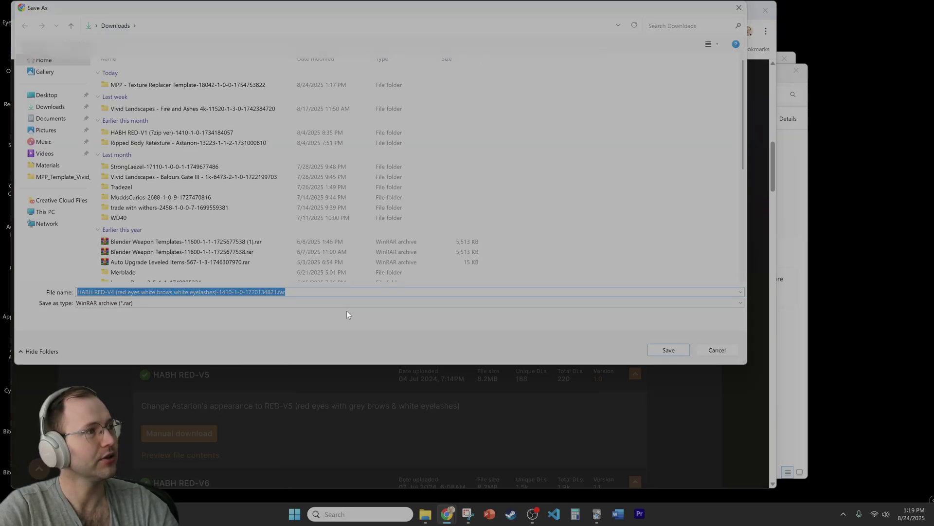
click(663, 348)
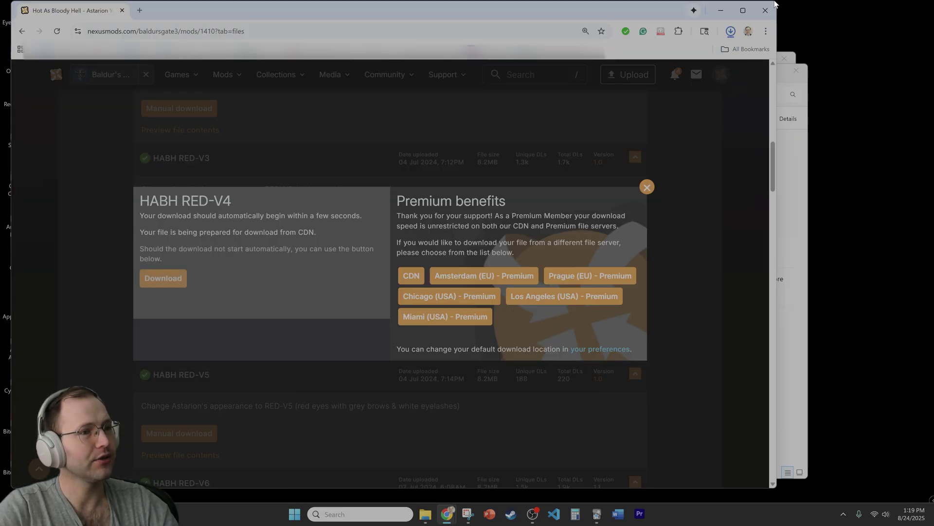
Show the downloaded HABH RED-V4 archive in its folder and extract it to the default destination.
click(704, 54)
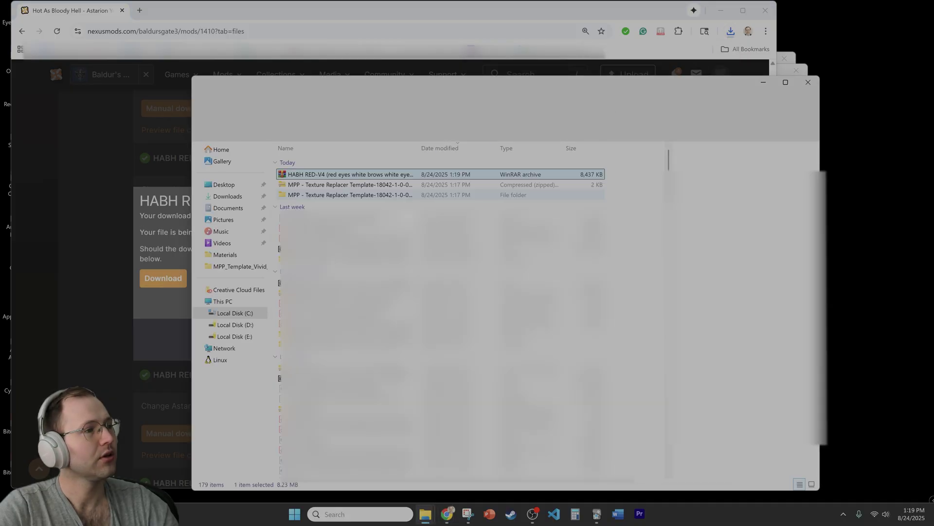
right_click(350, 176)
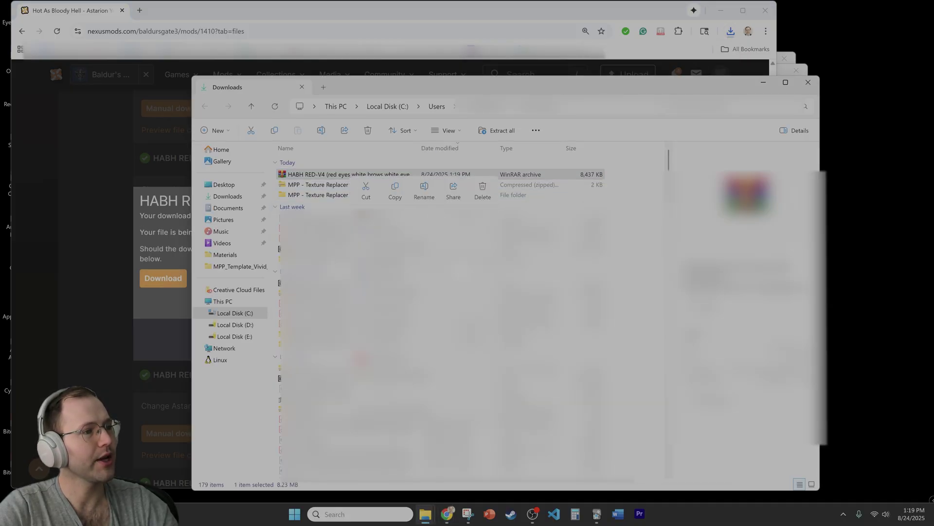
click(361, 390)
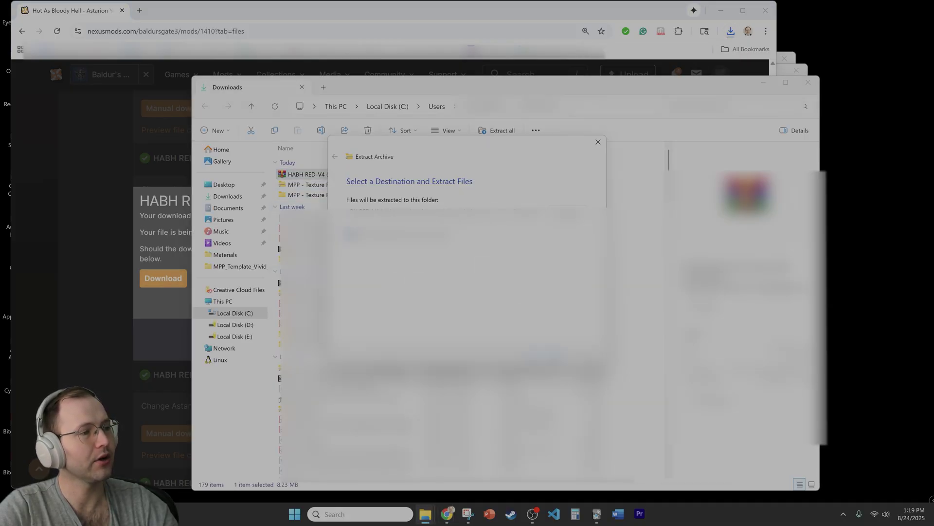
key(Return)
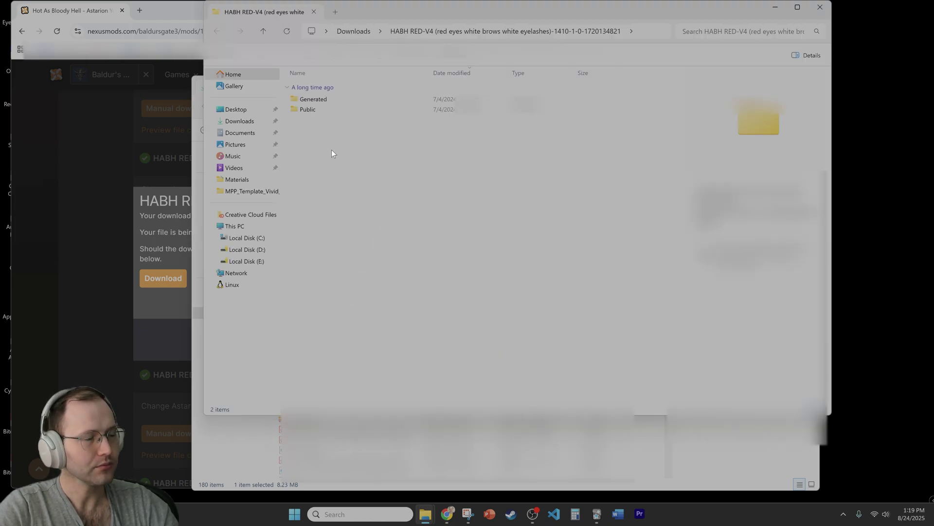
Move the Generated and Public folders from the extracted HABH RED-V4 mod into the template's MPP_Template\Data folder.
click(329, 98)
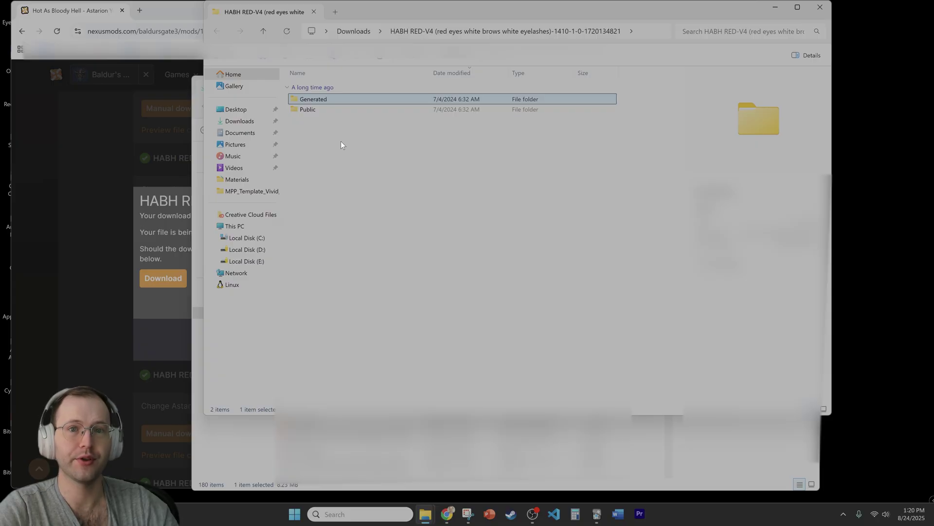
shift+click(314, 107)
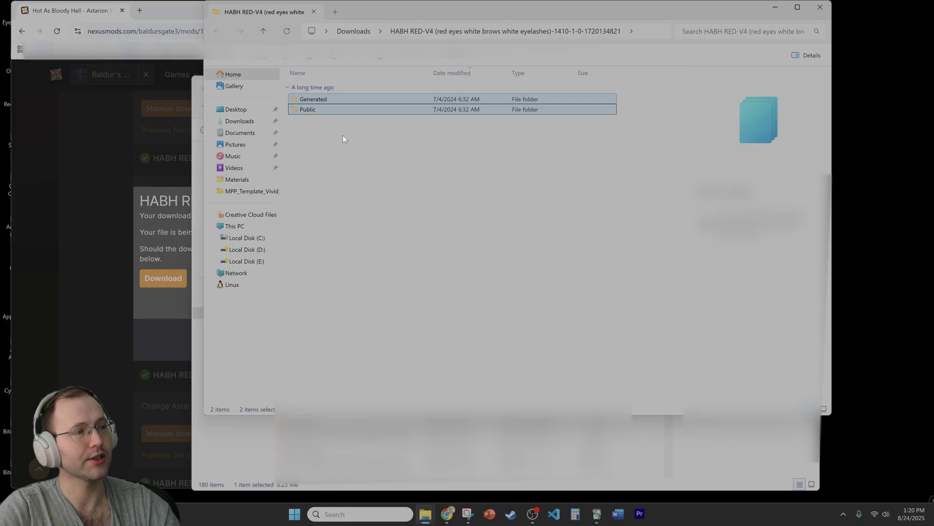
key(ctrl+x)
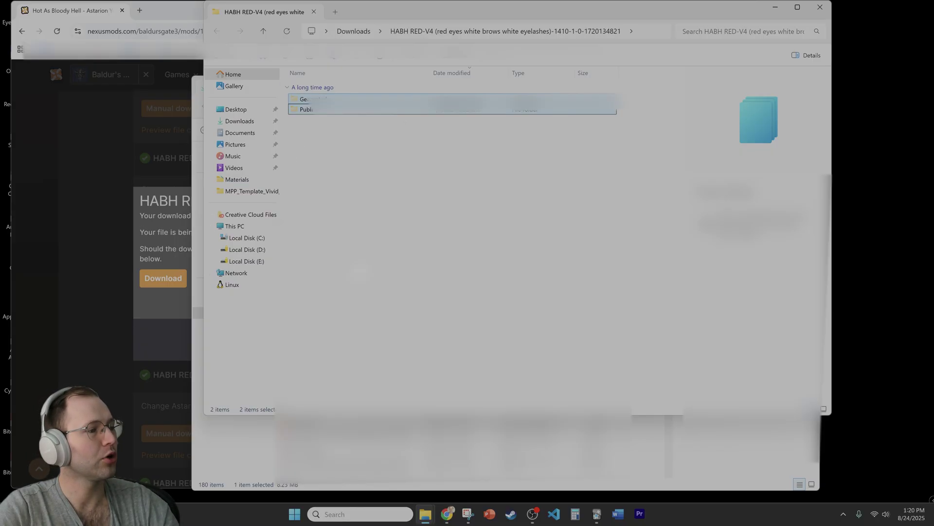
click(332, 130)
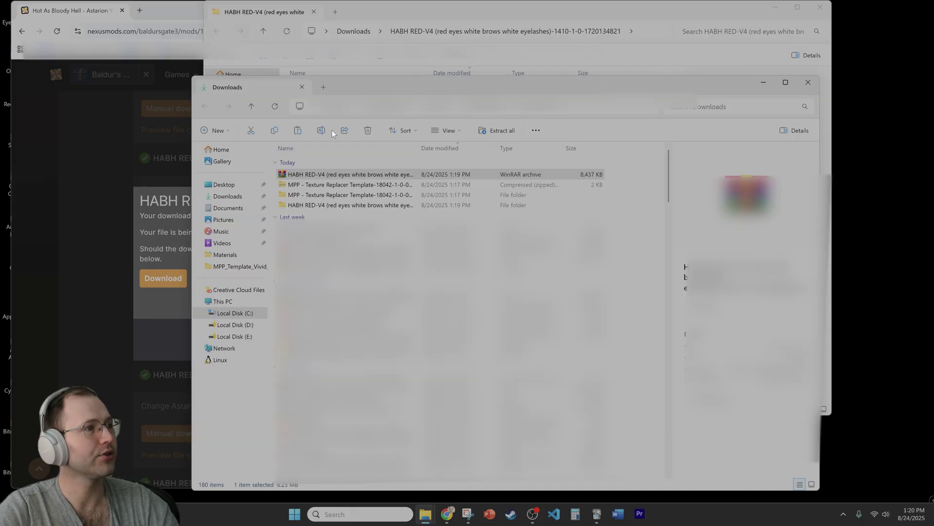
double_click(318, 194)
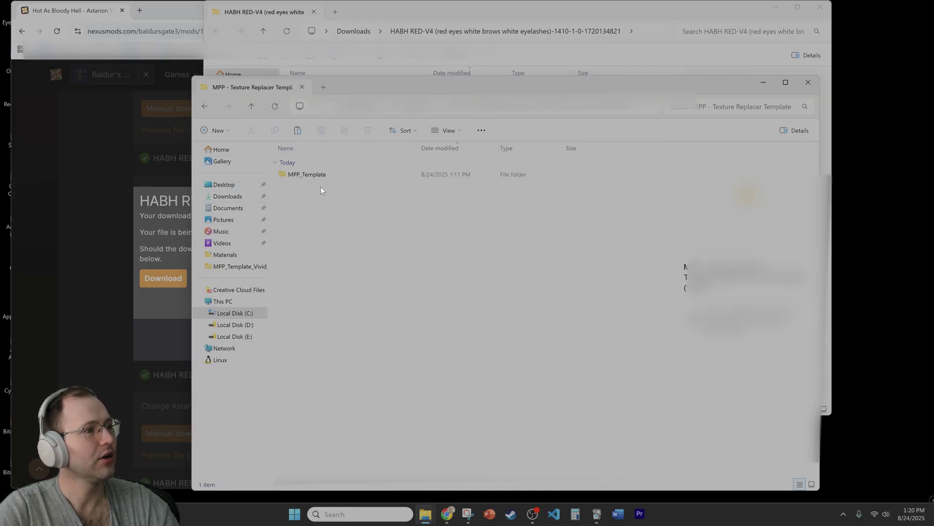
double_click(319, 178)
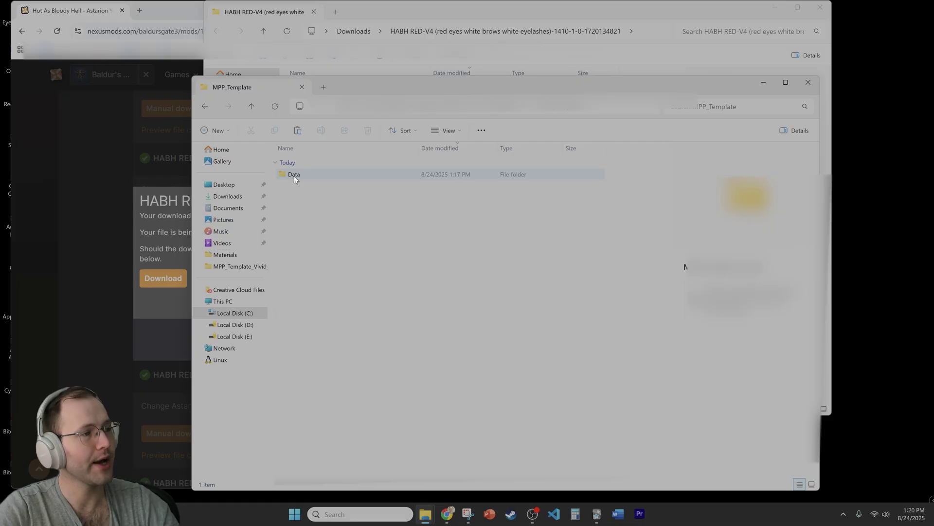
double_click(294, 175)
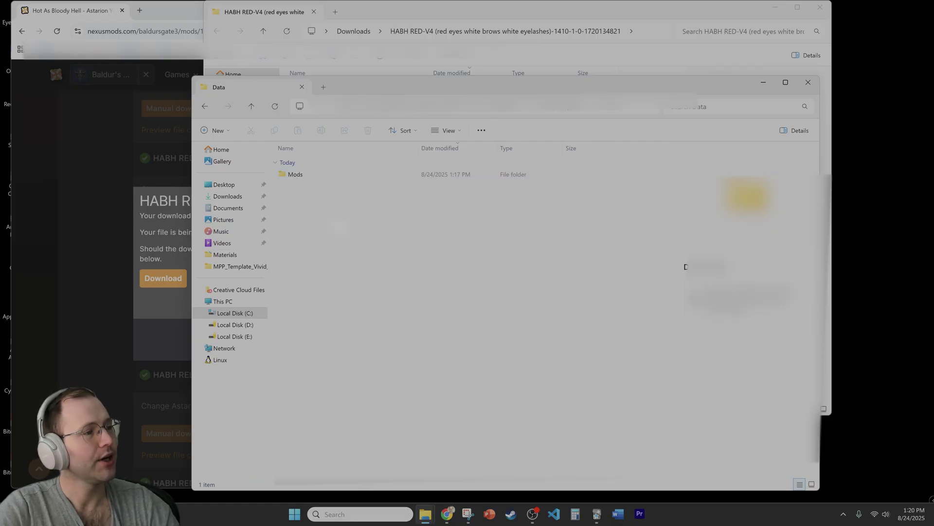
key(ctrl+v)
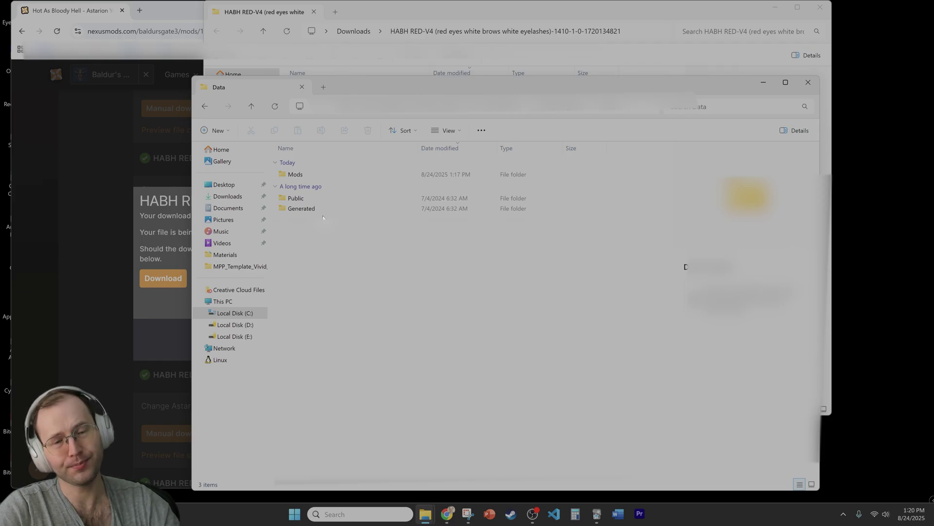
Open meta.lsx from the template's Data\Mods\MODNAME folder in the text editor.
click(305, 172)
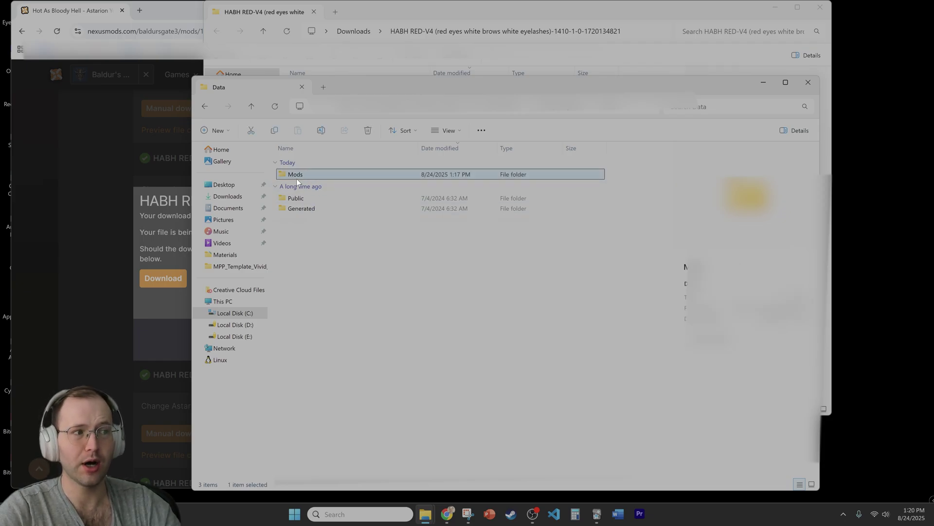
double_click(298, 177)
double_click(306, 176)
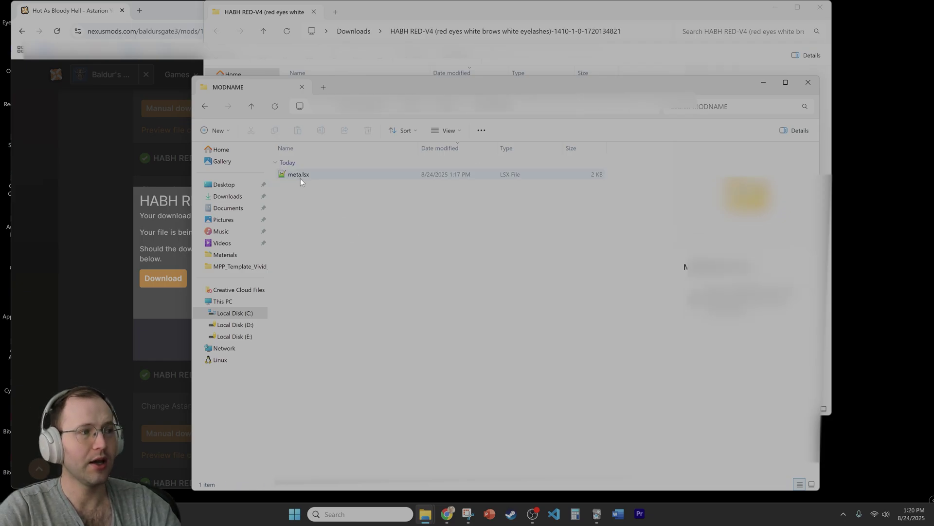
click(300, 177)
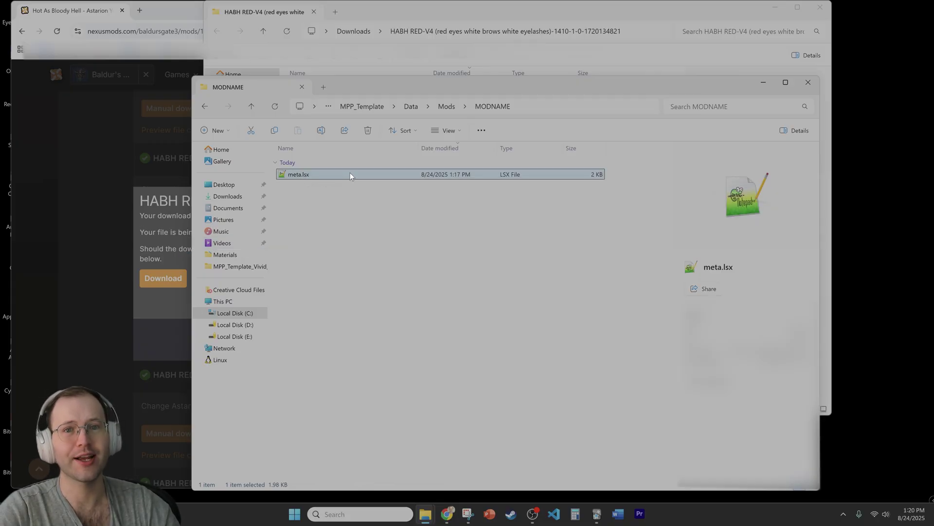
double_click(329, 175)
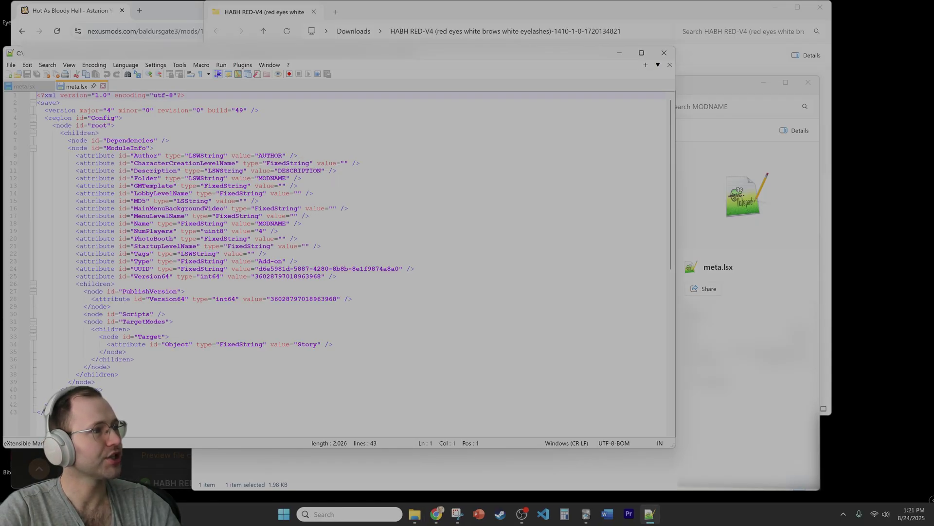
Locate the MODNAME placeholders in the Folder and Name attributes of meta.lsx and select the ModuleInfo UUID value.
double_click(272, 178)
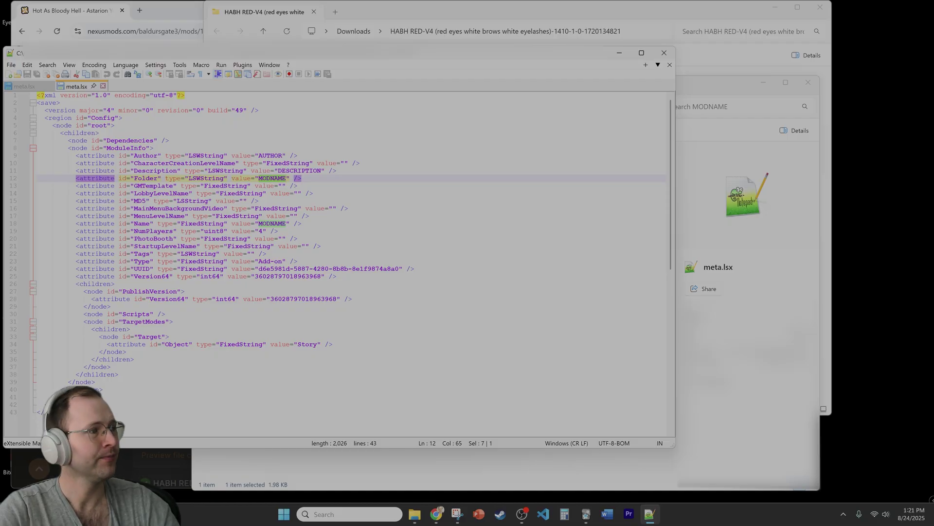
key(F3)
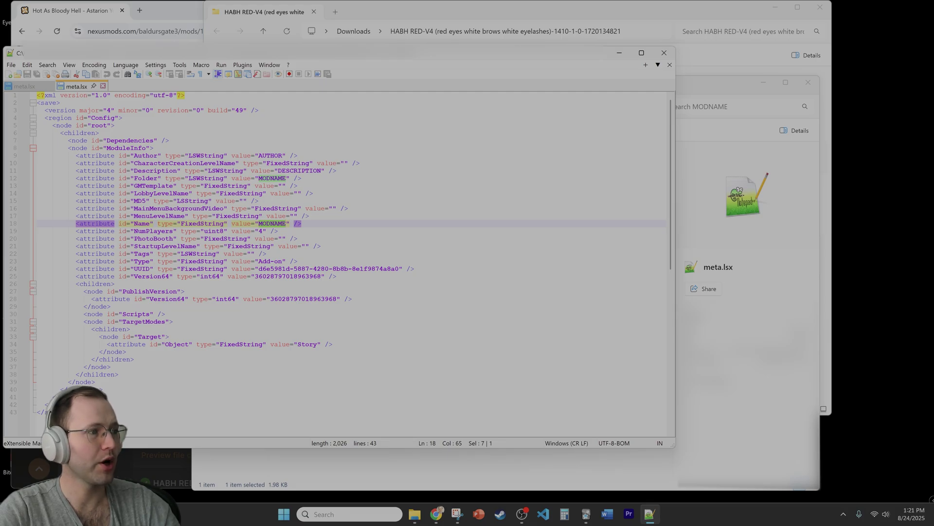
drag(258, 269, 403, 268)
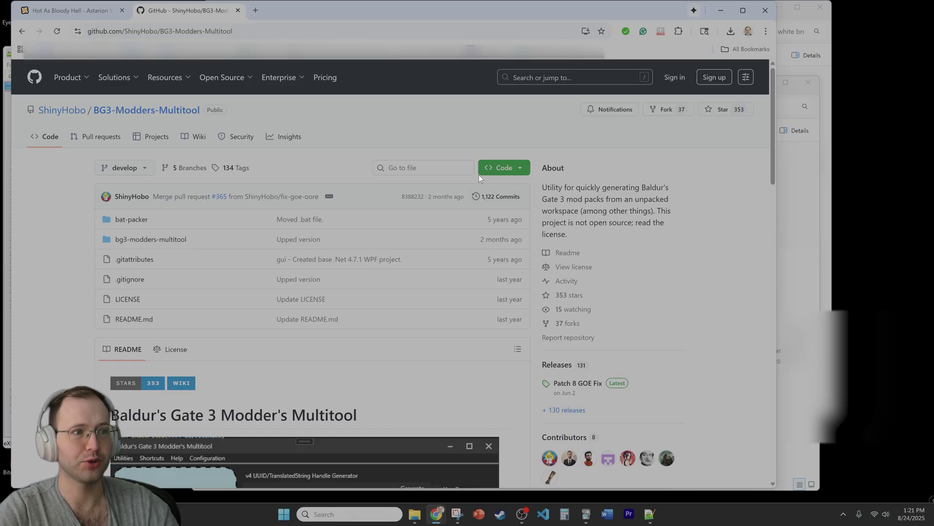
Open the latest release of BG3-Modders-Multitool, Patch 8 GOE Fix, and launch bg3-modders-multitool.exe from its folder.
click(582, 383)
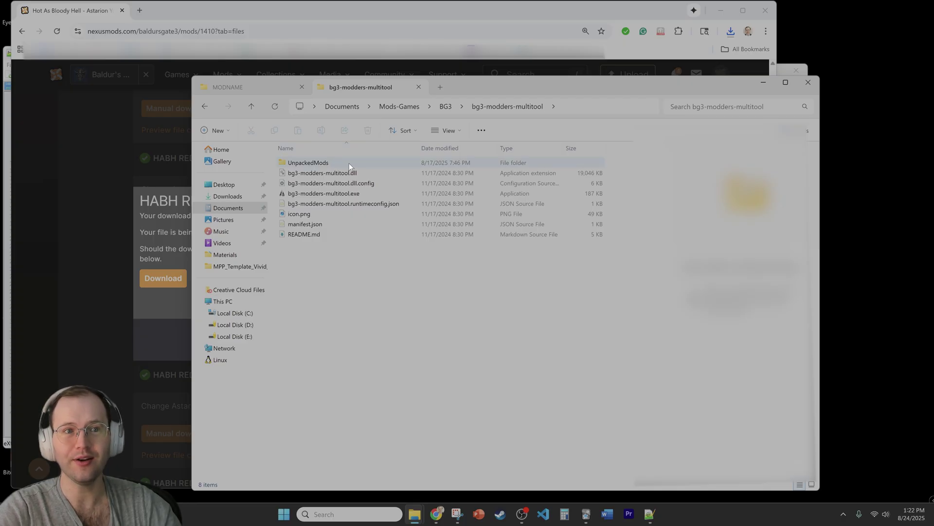
double_click(317, 192)
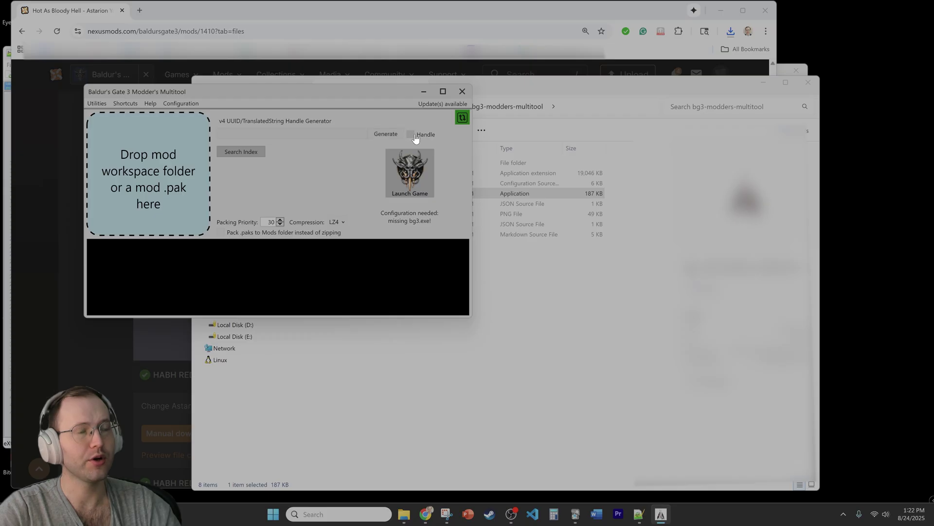
Generate a new v4 UUID in the Modder's Multitool, copy it and return to meta.lsx in the text editor.
click(378, 140)
click(281, 139)
key(alt+Tab)
key(alt+Tab)
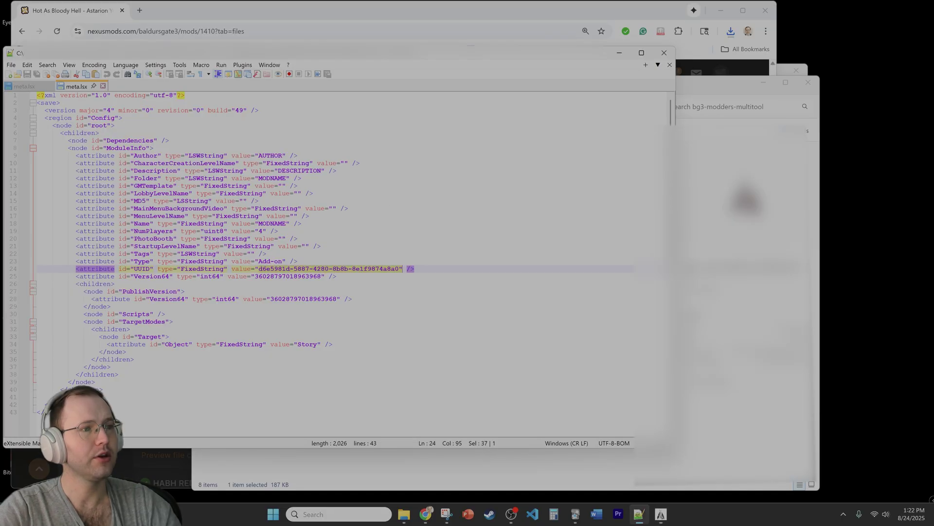
Replace the ModuleInfo UUID value in meta.lsx with the copied UUID, then save the file and close the editor.
click(273, 269)
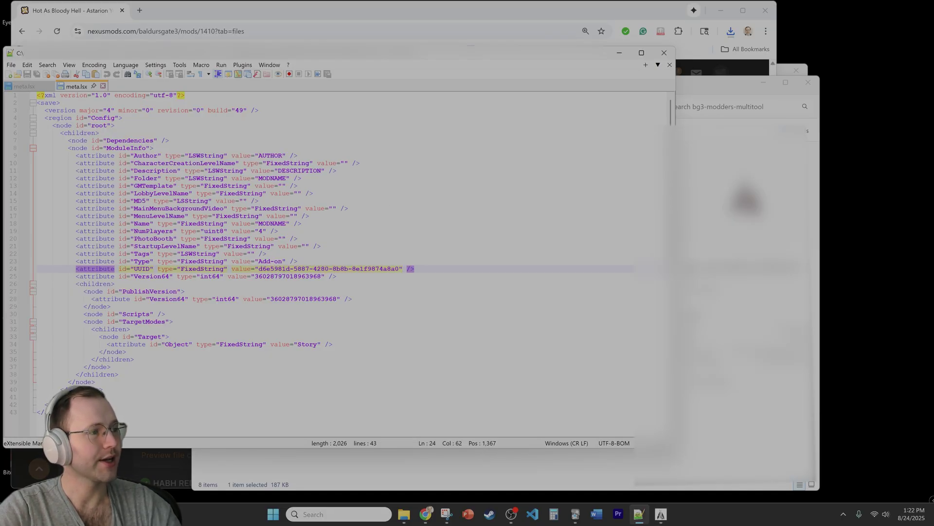
drag(257, 268, 399, 269)
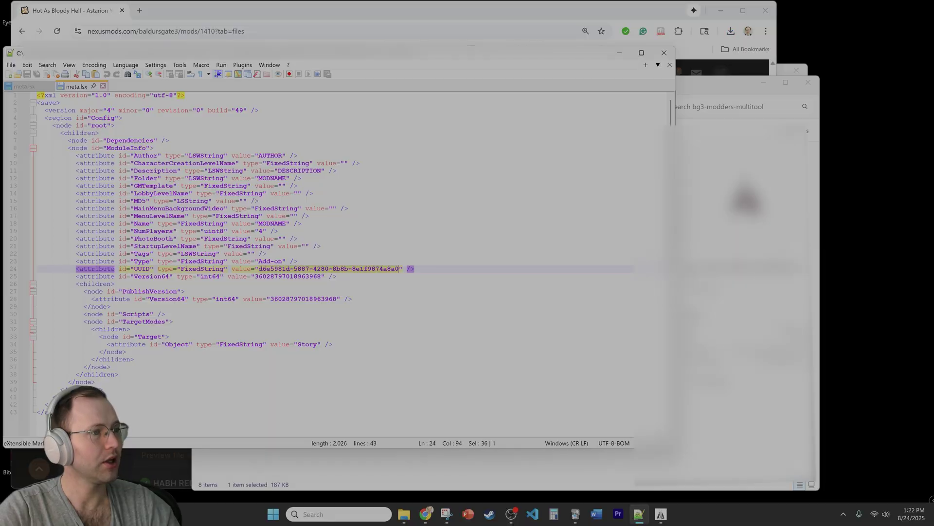
key(ctrl+v)
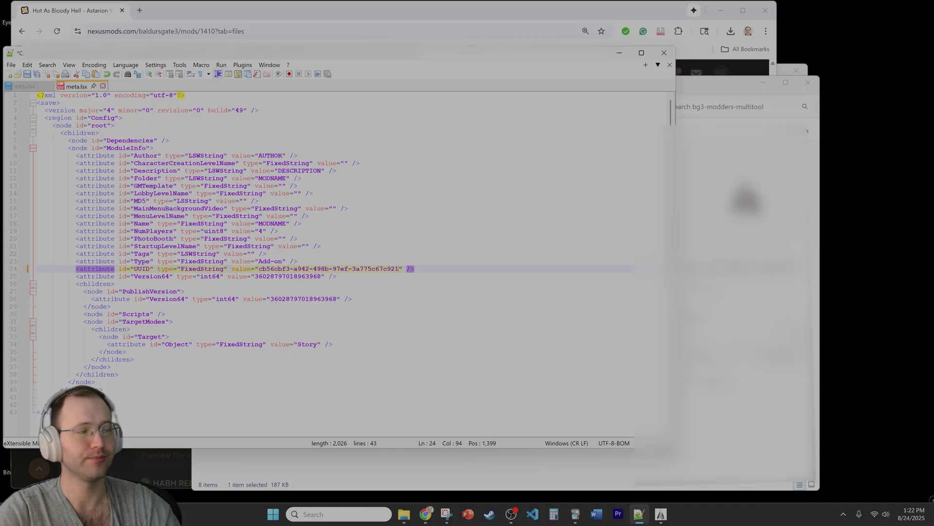
key(ctrl+s)
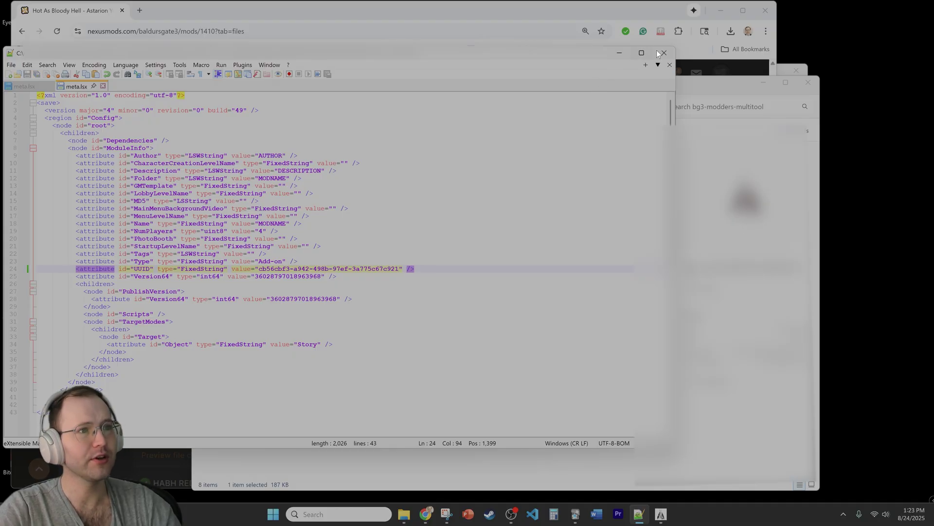
click(663, 54)
Return to the template's Data folder in File Explorer and examine its Mods, Generated and Public folders.
click(520, 303)
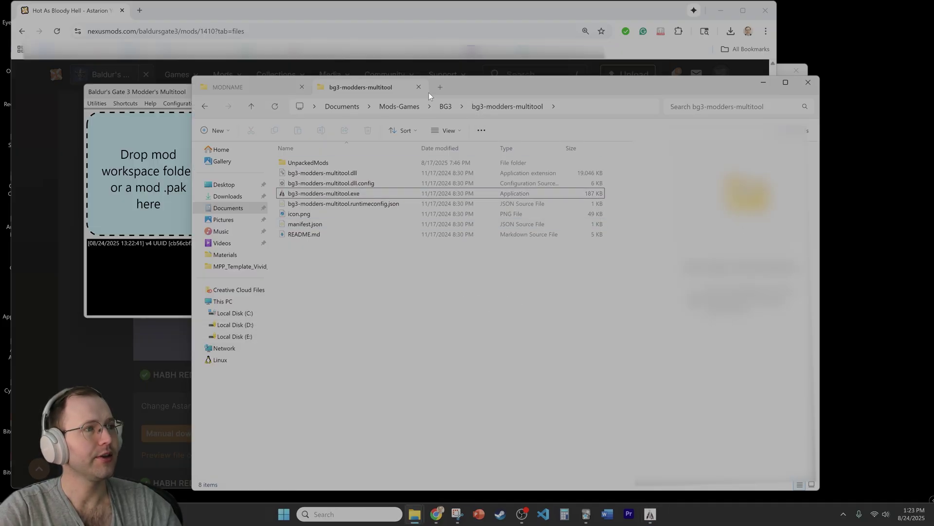
drag(428, 92, 548, 85)
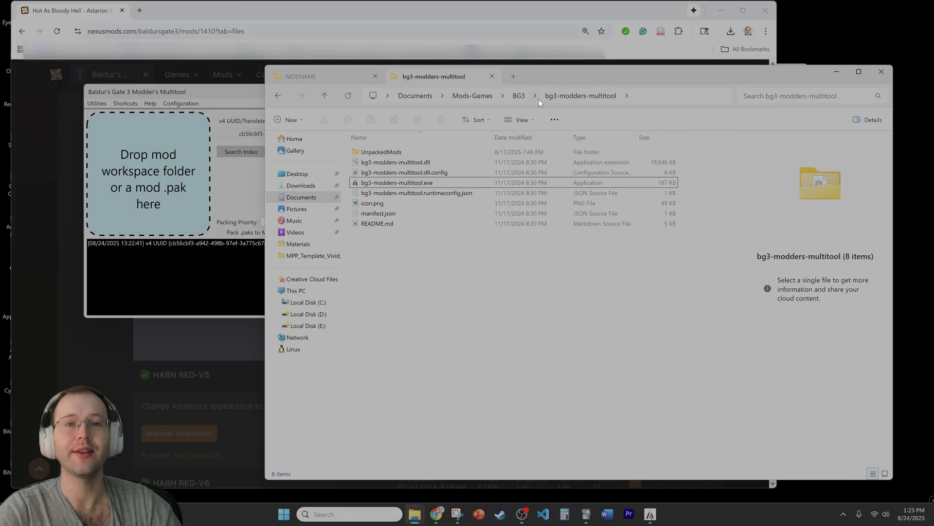
click(348, 78)
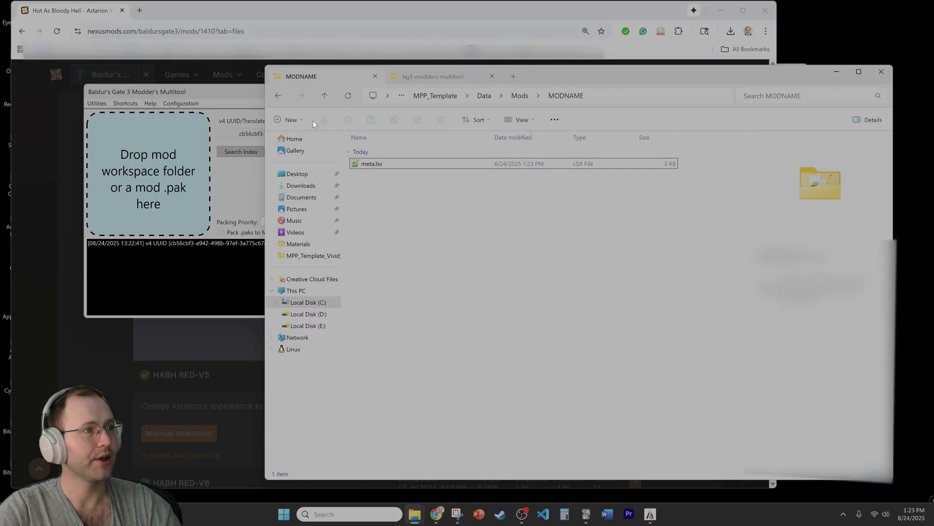
key(alt+Left)
click(429, 200)
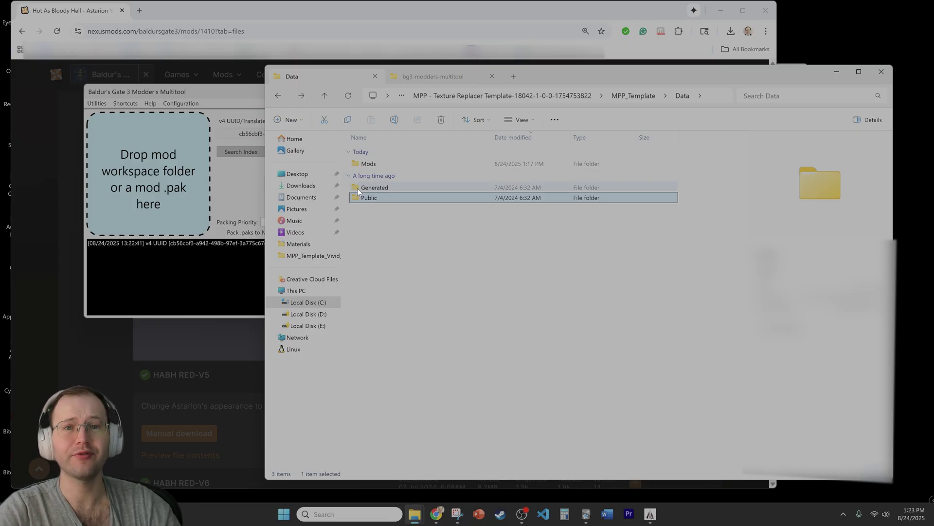
mouse_move(357, 186)
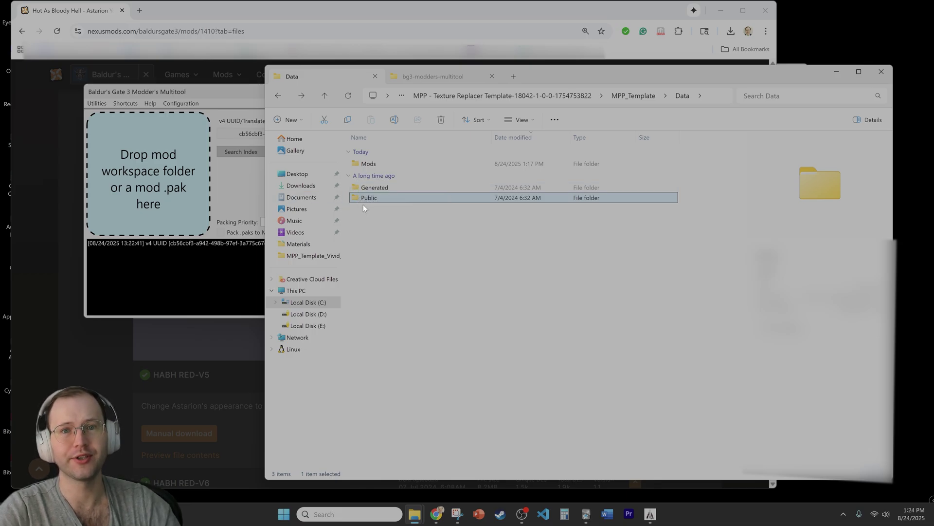
click(382, 211)
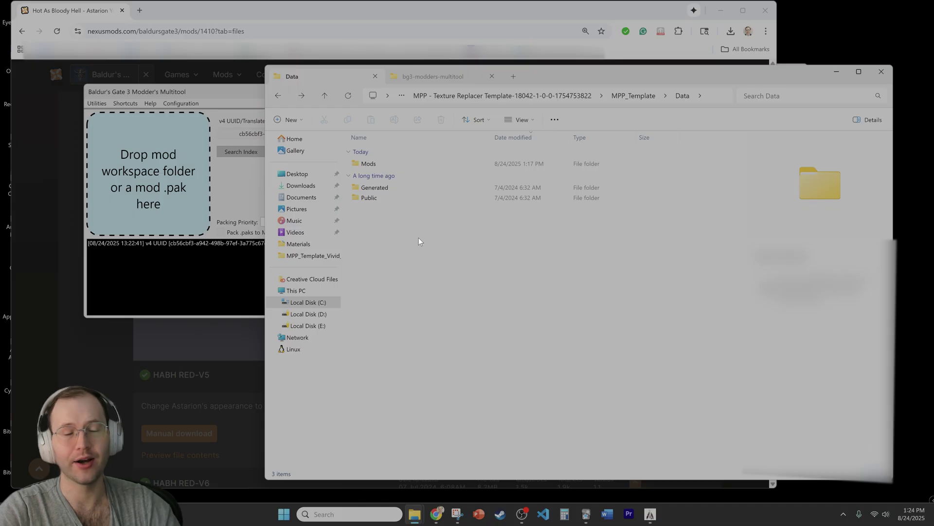
Pack the MPP_Template folder from the MPP - Texture Replacer Template folder with the Modder's Multitool.
click(646, 93)
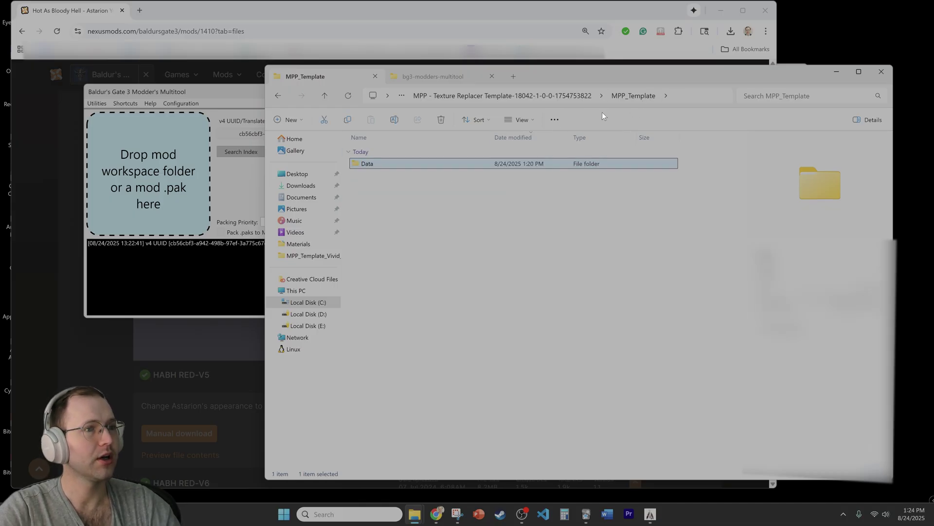
click(580, 94)
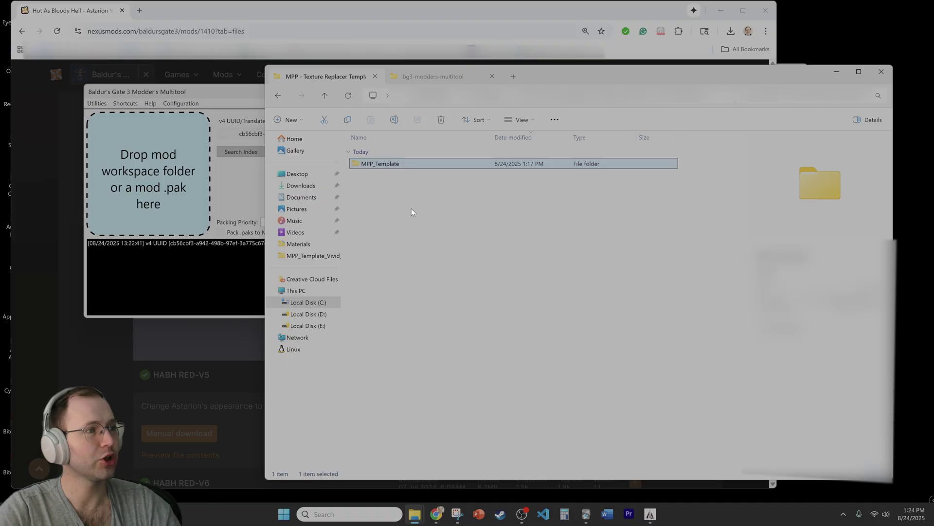
double_click(391, 165)
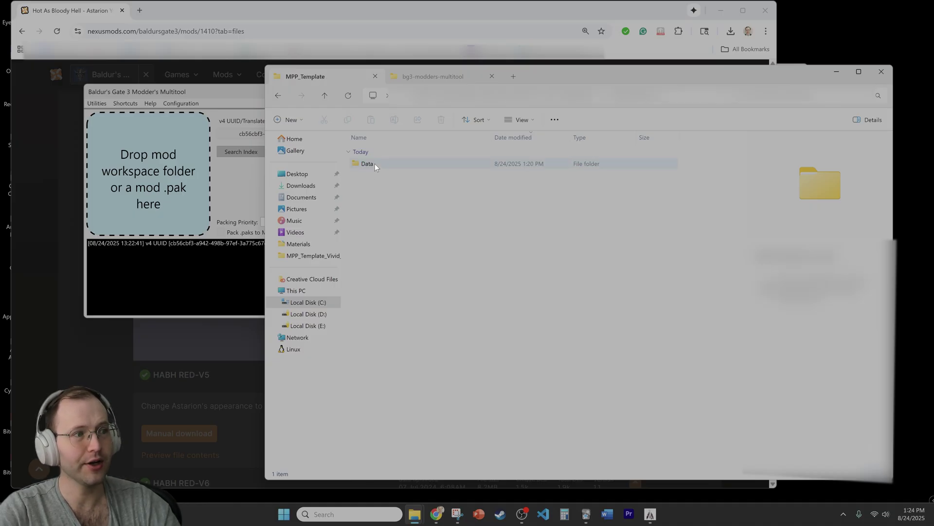
key(alt+Left)
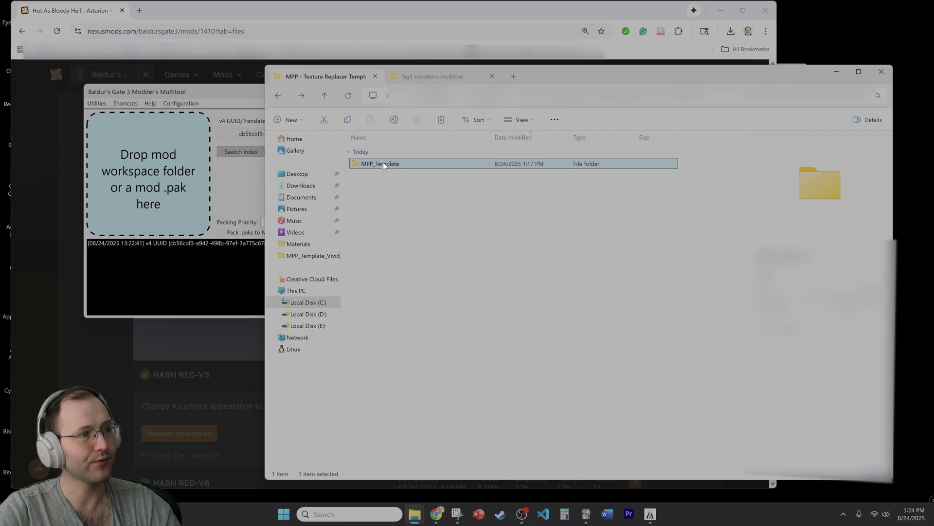
drag(383, 162, 198, 188)
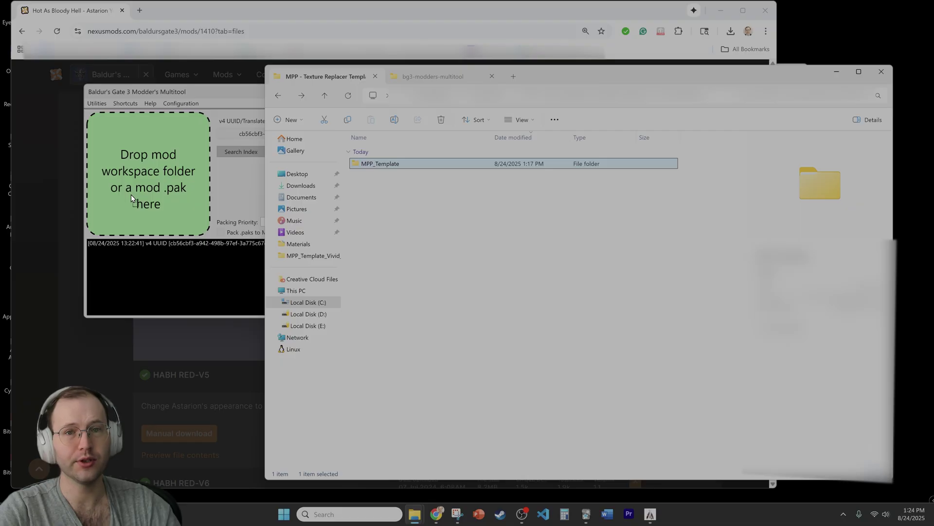
drag(131, 194, 131, 197)
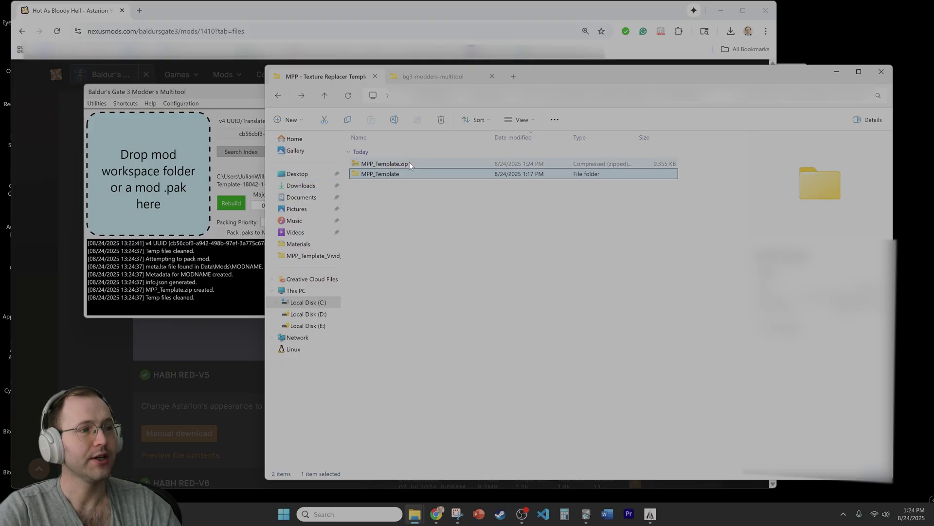
Extract MPP_Template.zip to its default destination and move the resulting folder window aside.
click(388, 166)
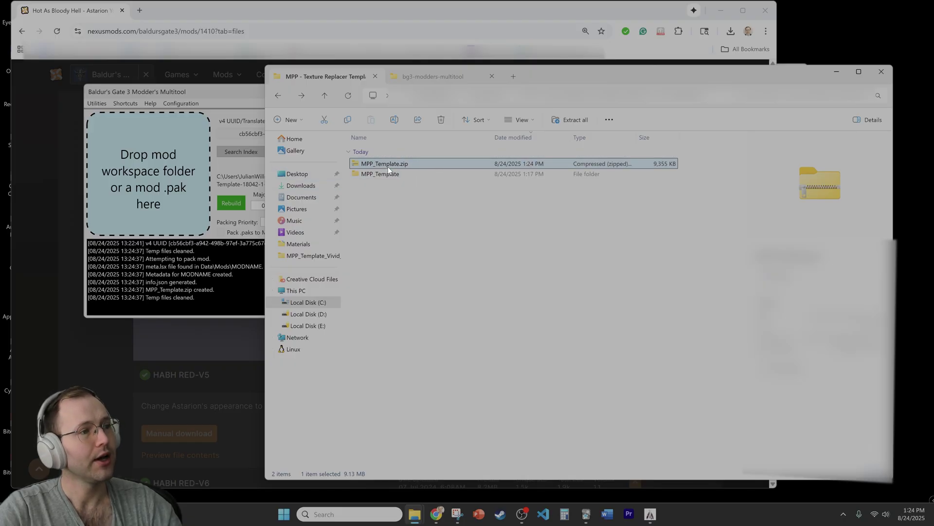
right_click(386, 162)
click(444, 250)
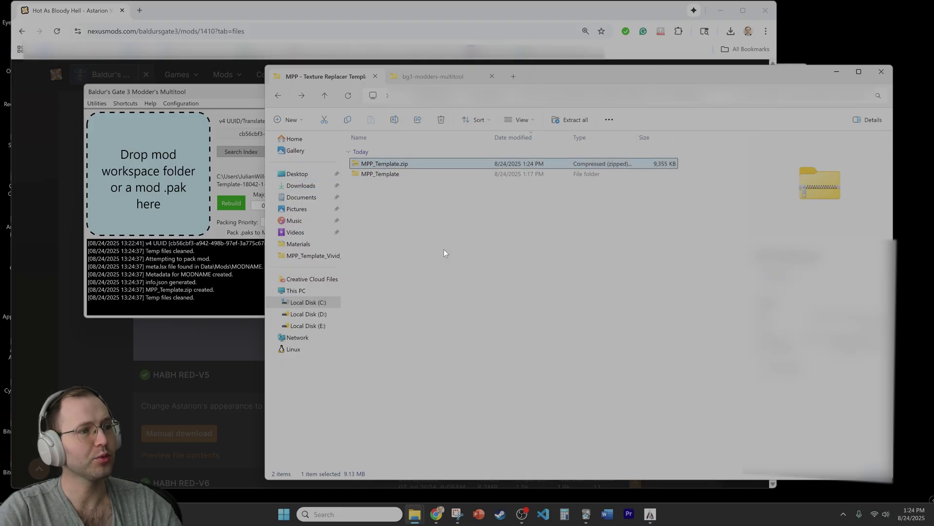
click(558, 357)
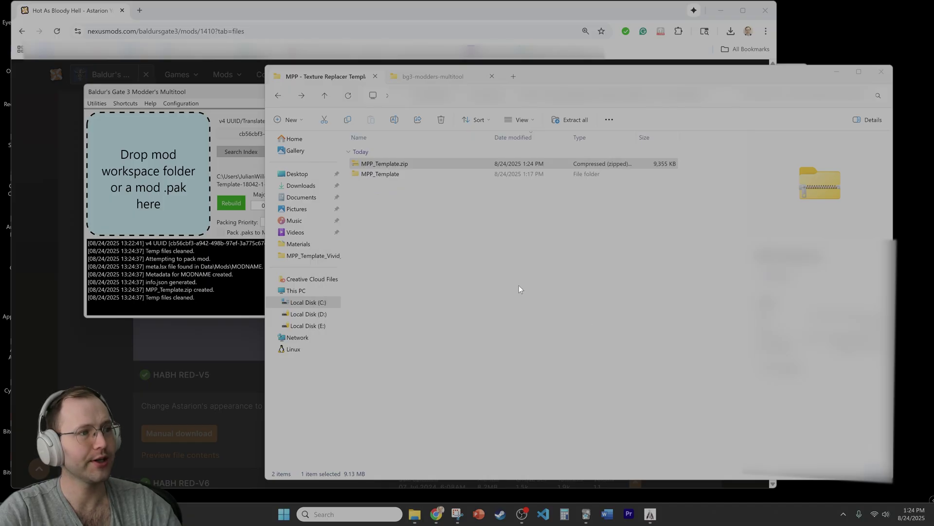
drag(447, 103, 579, 105)
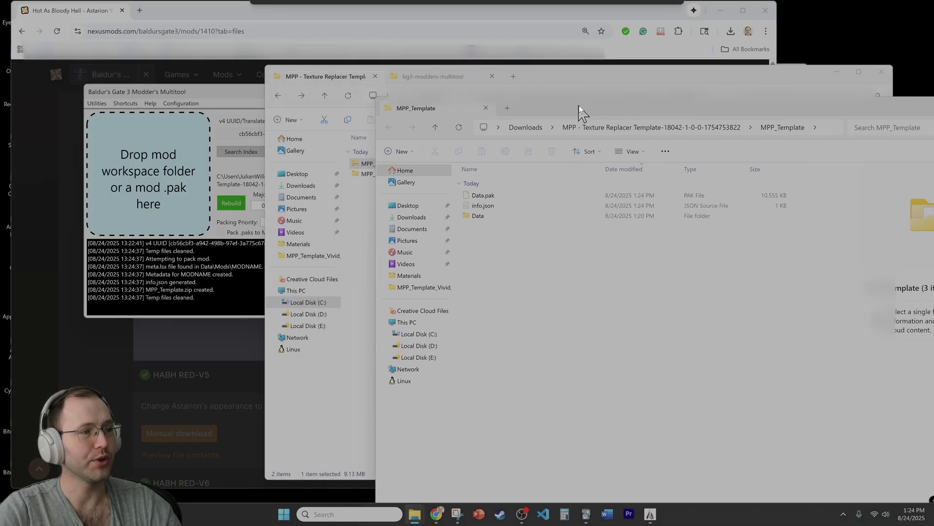
Rename Data.pak in the MPP_Template folder as Astarion.pak.
click(367, 174)
double_click(367, 173)
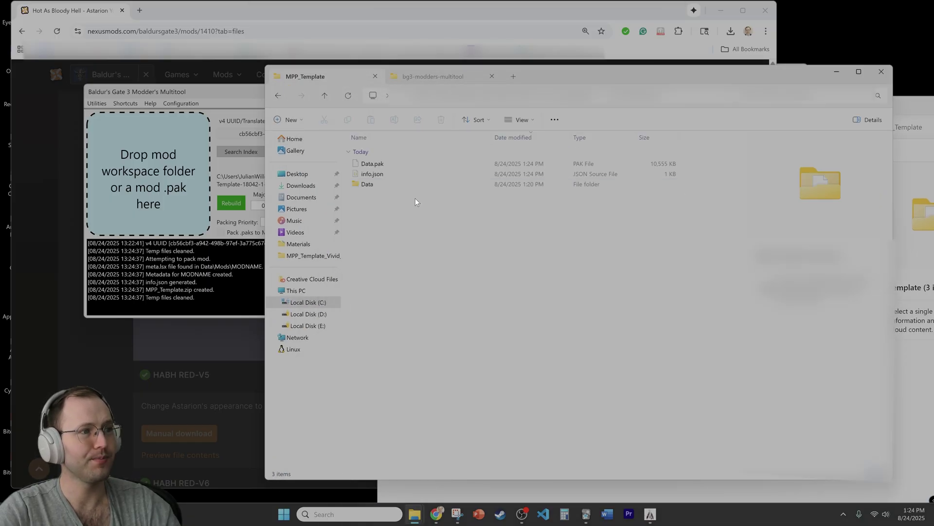
click(380, 165)
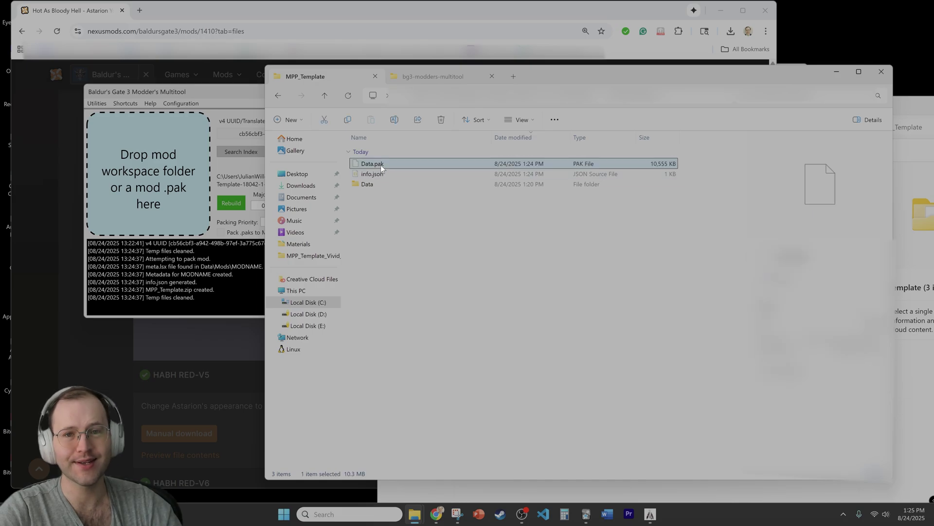
click(370, 162)
text(Astarion.pak)
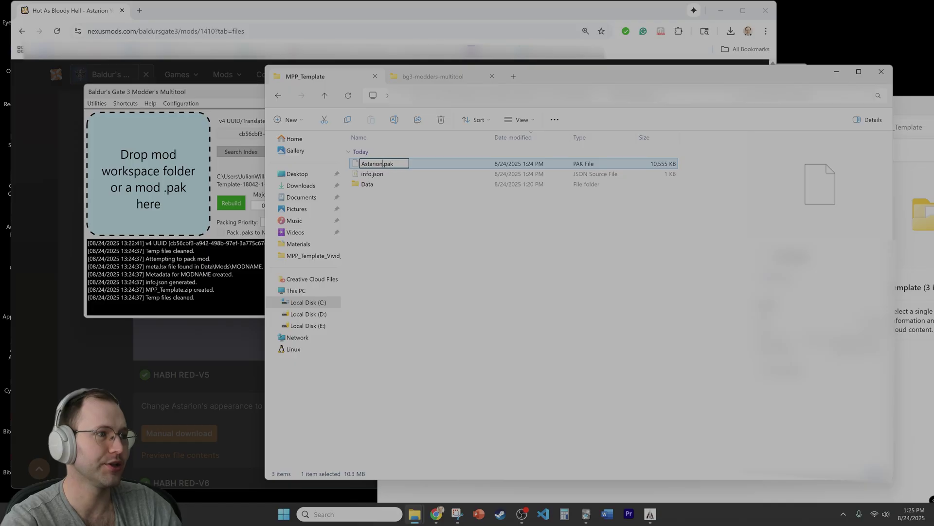
key(Return)
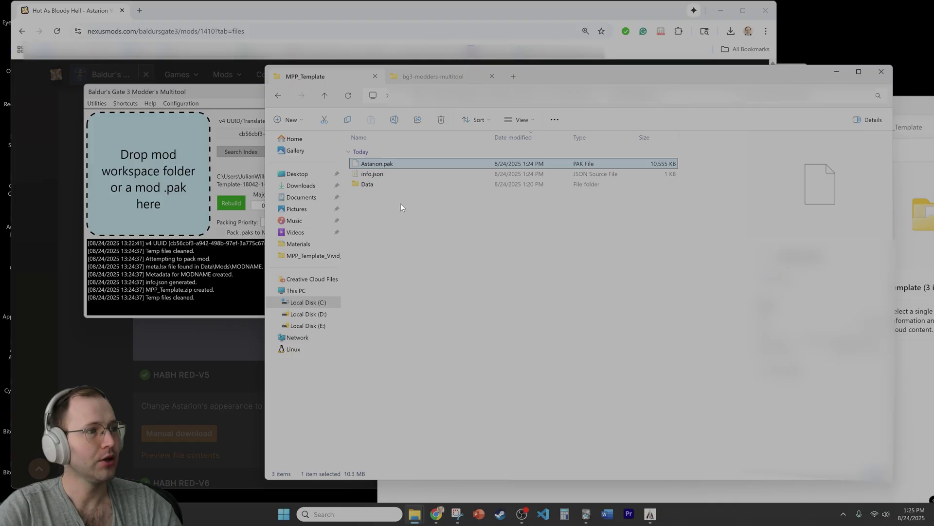
Switch to the Vortex mod manager and show the list of Baldur's Gate 3 mods.
click(323, 514)
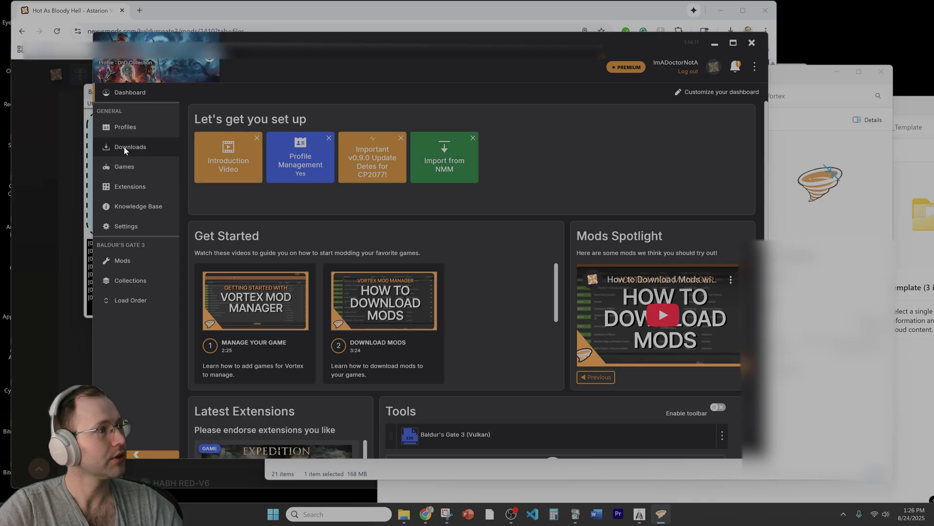
click(147, 264)
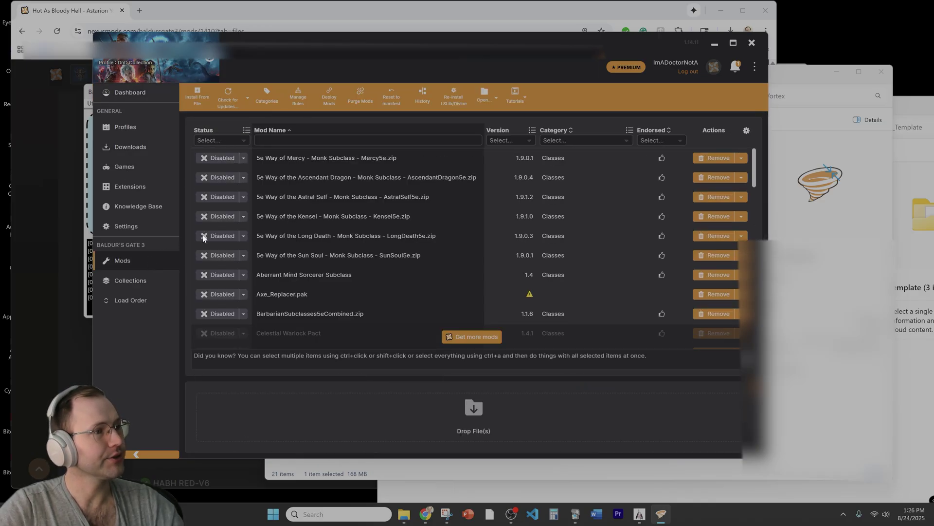
scroll(466, 247, down, 5)
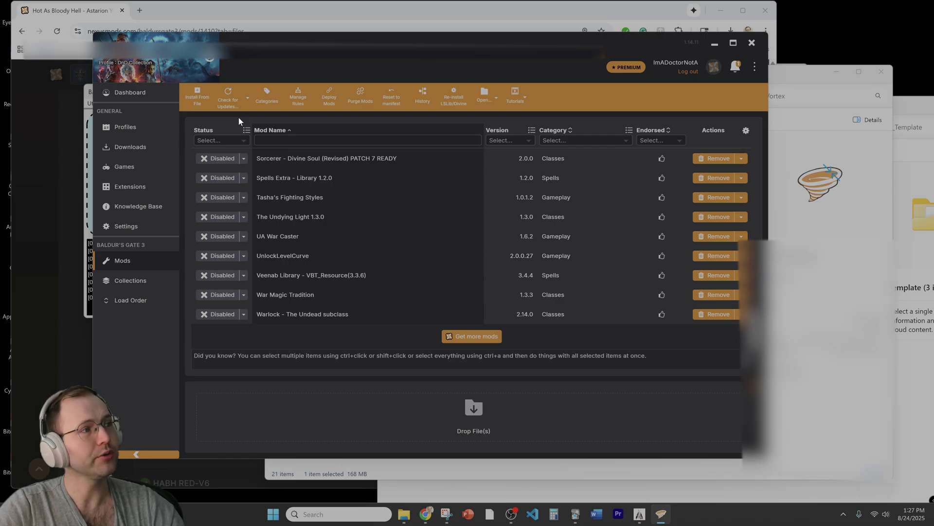
Install Astarion.pak from the MPP_Template folder inside the downloaded MPP - Texture Replacer Template folder, creating a mod containing just this file.
click(204, 101)
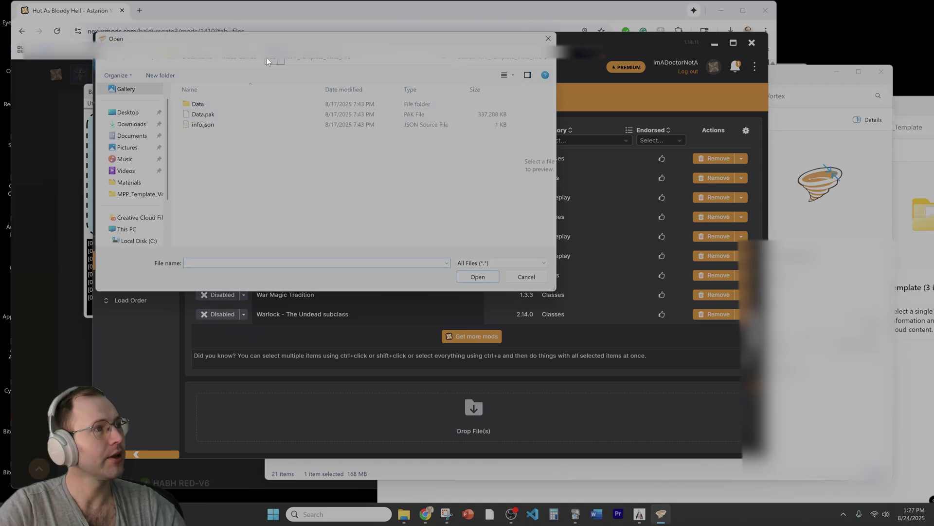
click(268, 58)
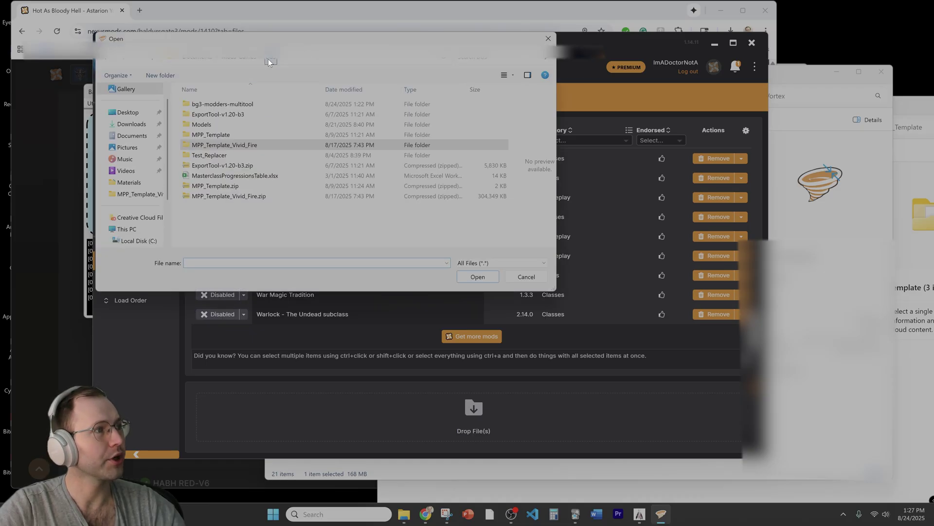
click(141, 127)
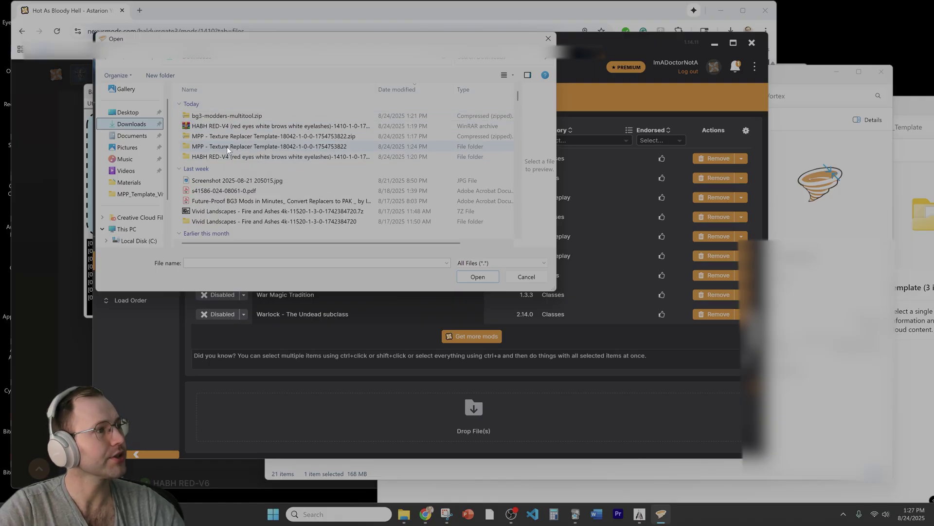
double_click(227, 147)
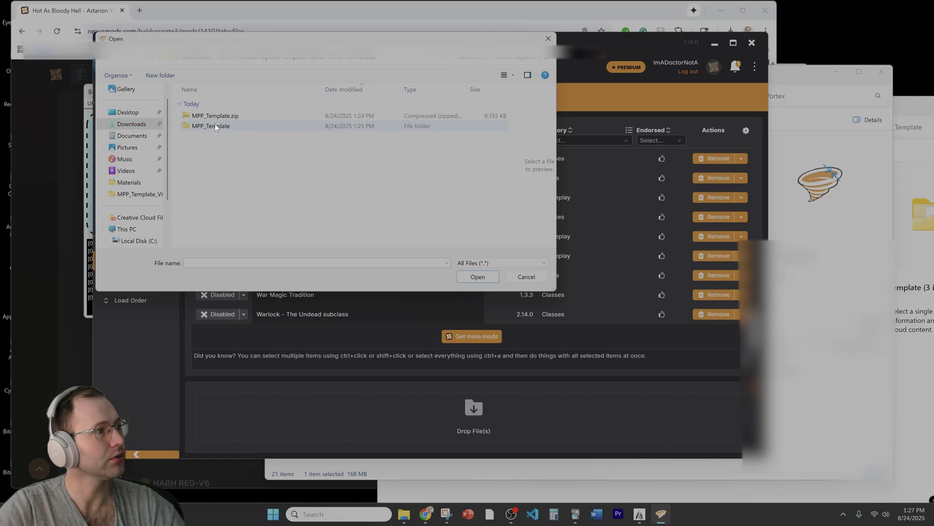
double_click(215, 126)
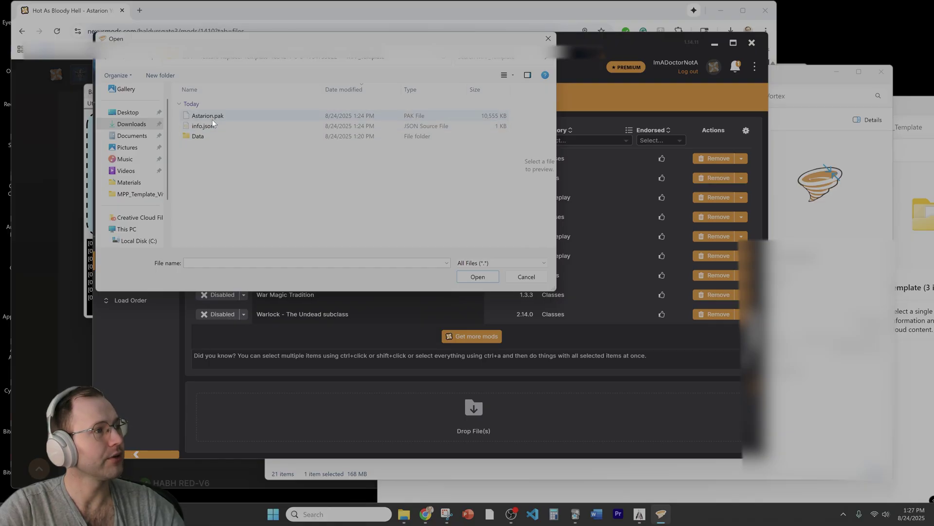
click(211, 119)
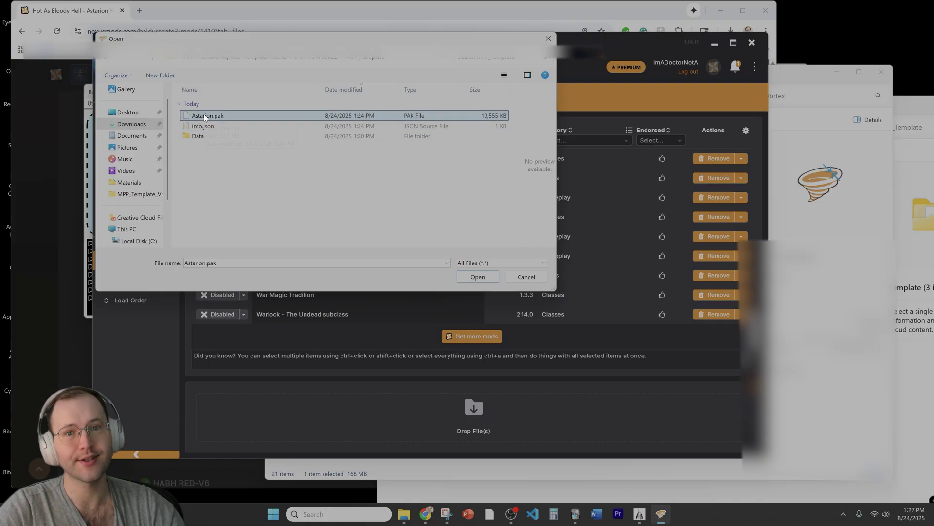
click(477, 276)
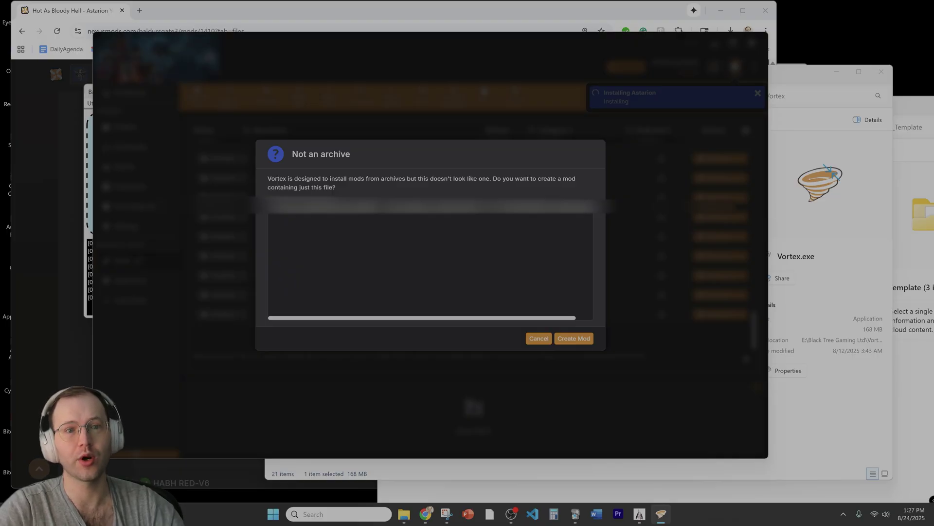
click(587, 339)
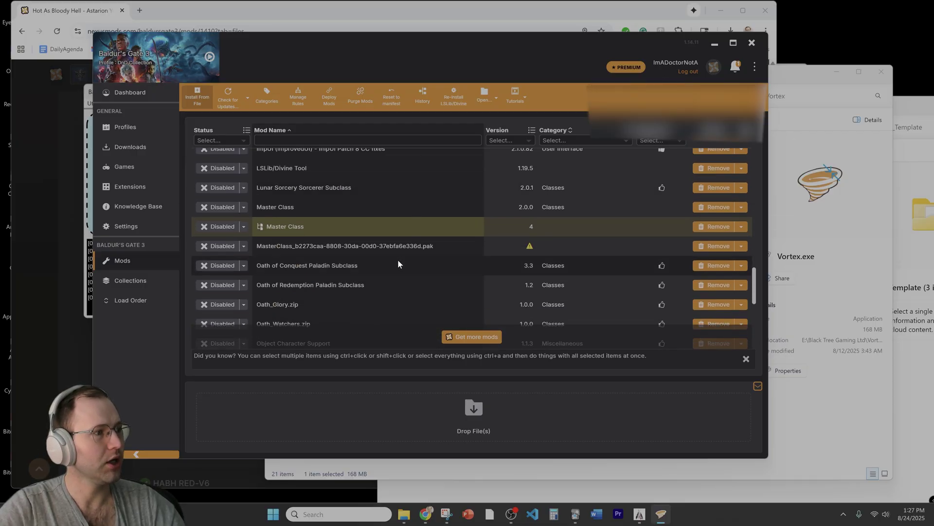
scroll(396, 256, up, 3)
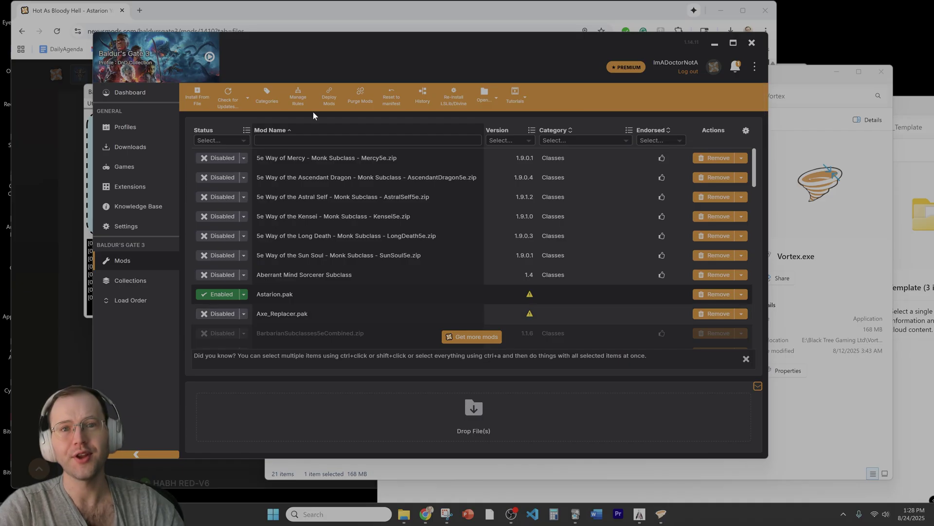
Switch to Baldur's Gate 3, start a new game on Balanced difficulty and choose the Astarion origin to inspect his face up close.
click(229, 95)
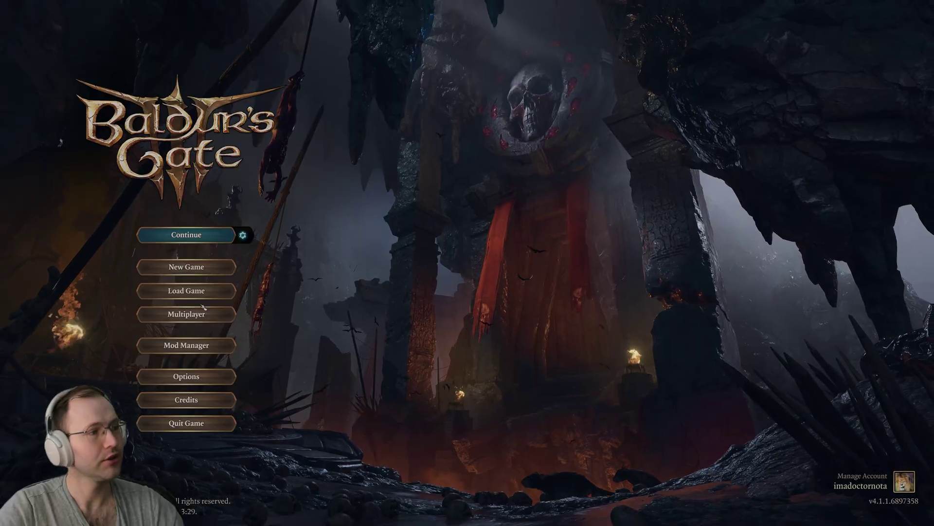
click(165, 267)
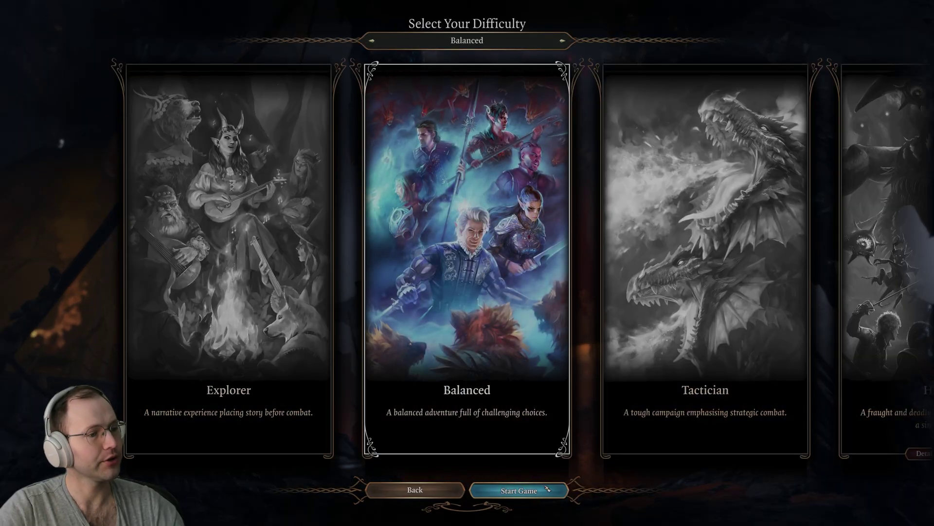
click(547, 489)
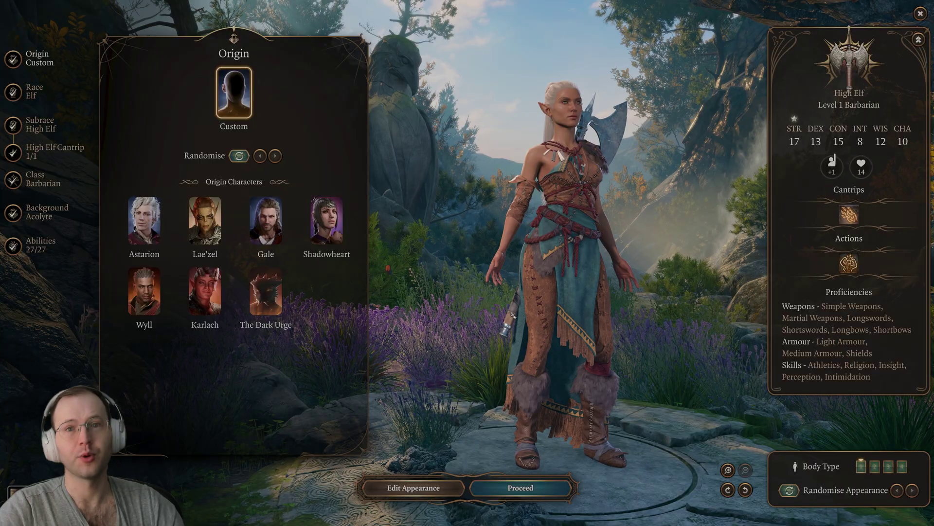
click(144, 220)
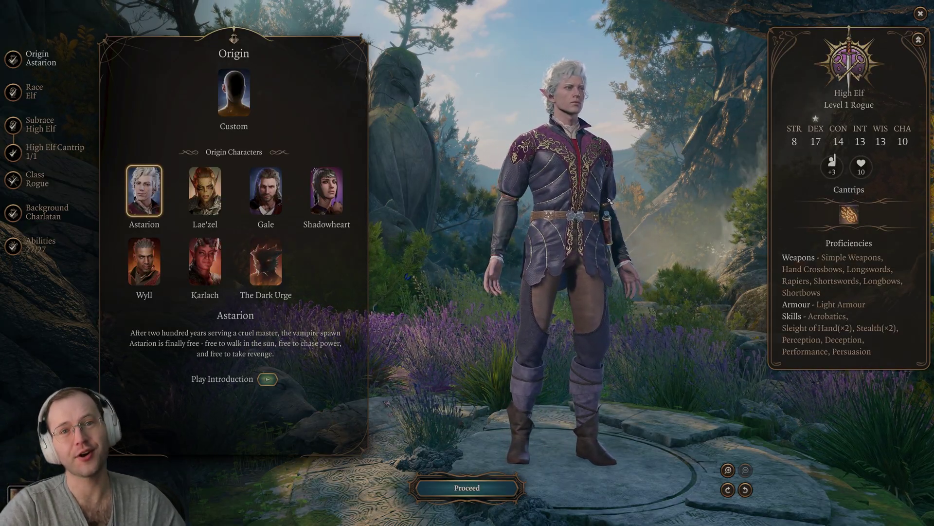
scroll(606, 180, up, 3)
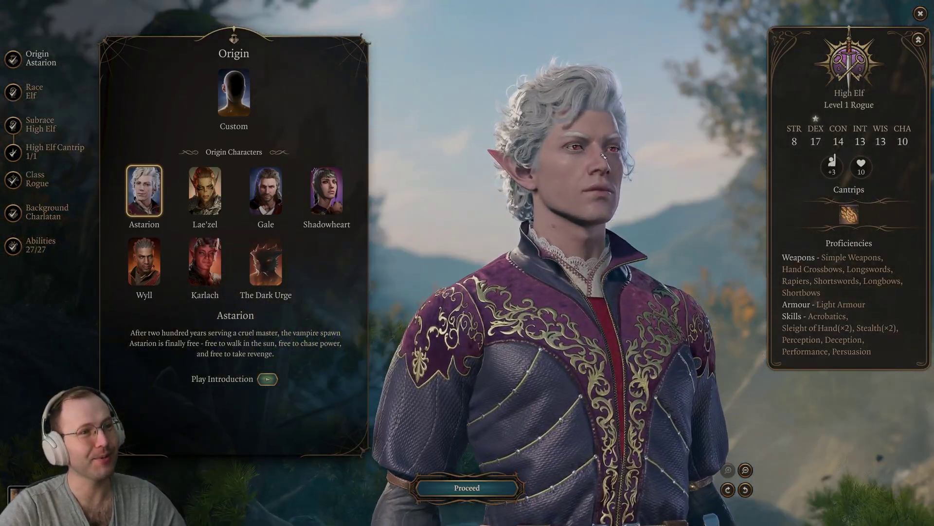